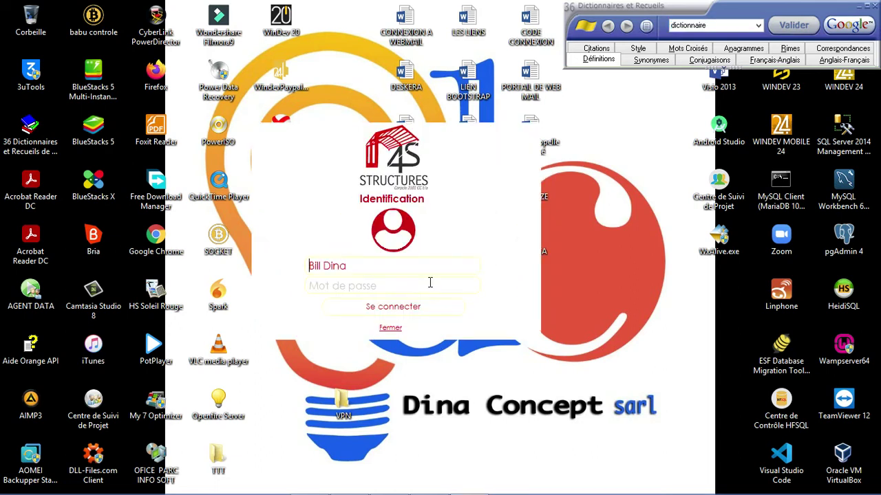
Step: Enter the four-character account password in the Mot de passe field
left_click(395, 286)
type("••••")
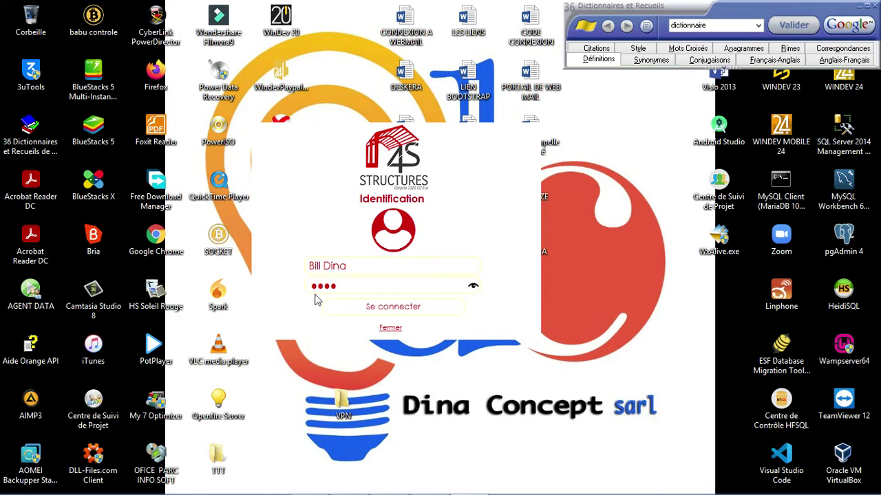
Step: Log in with Se connecter and load the dashboard of agent charts and counts
left_click(406, 311)
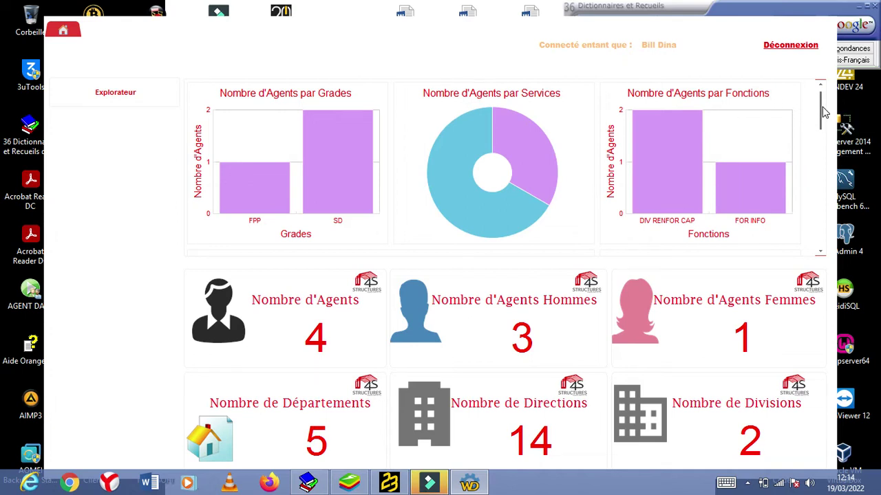
left_click_drag(824, 112, 834, 143)
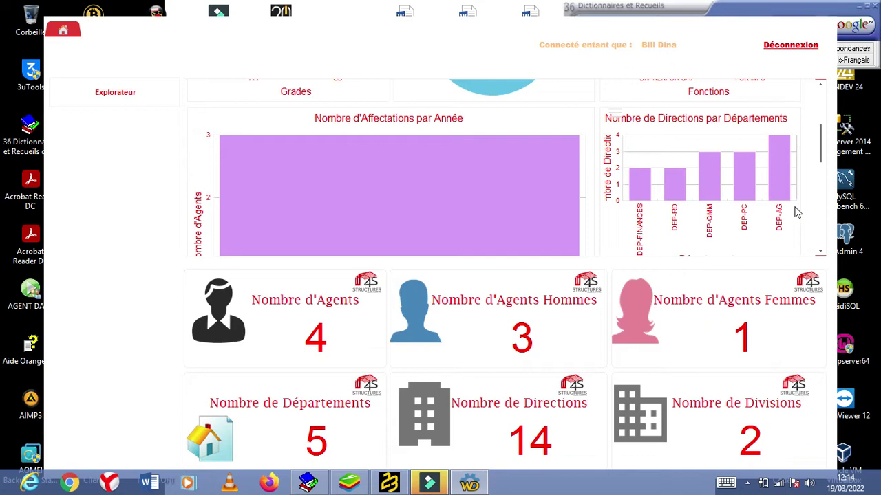
left_click_drag(823, 159, 824, 167)
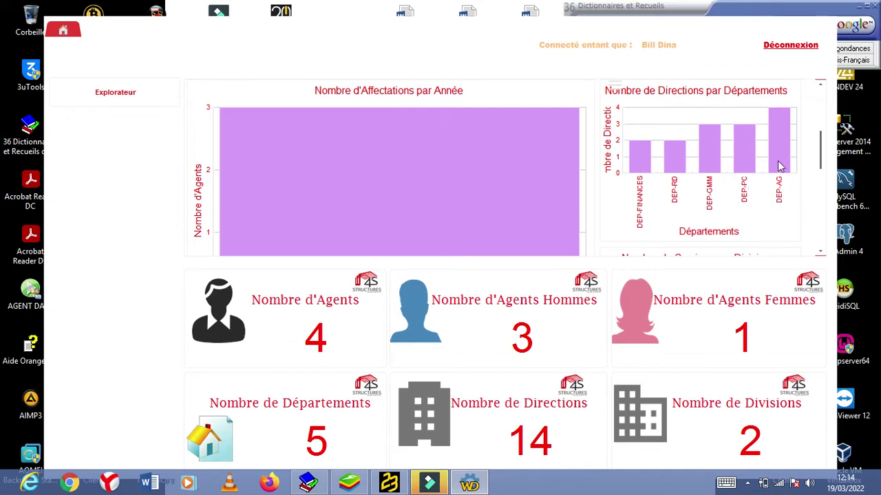
mouse_move(710, 129)
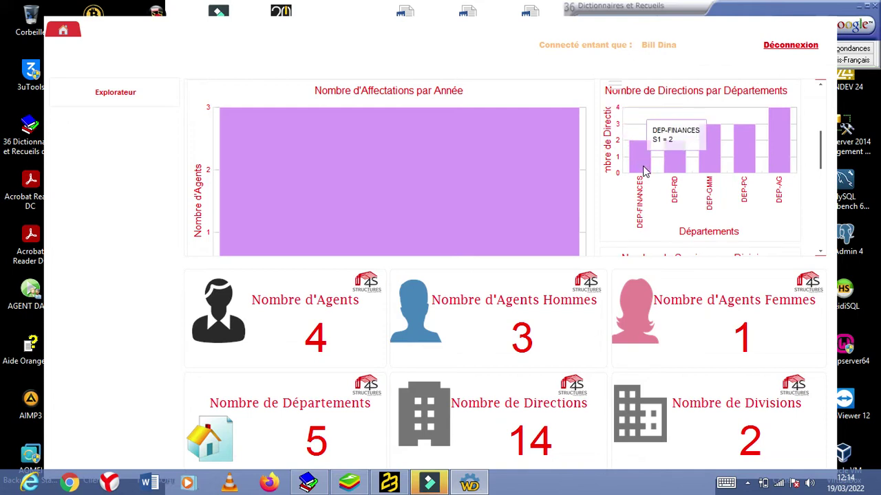
mouse_move(685, 153)
left_click_drag(820, 153, 829, 191)
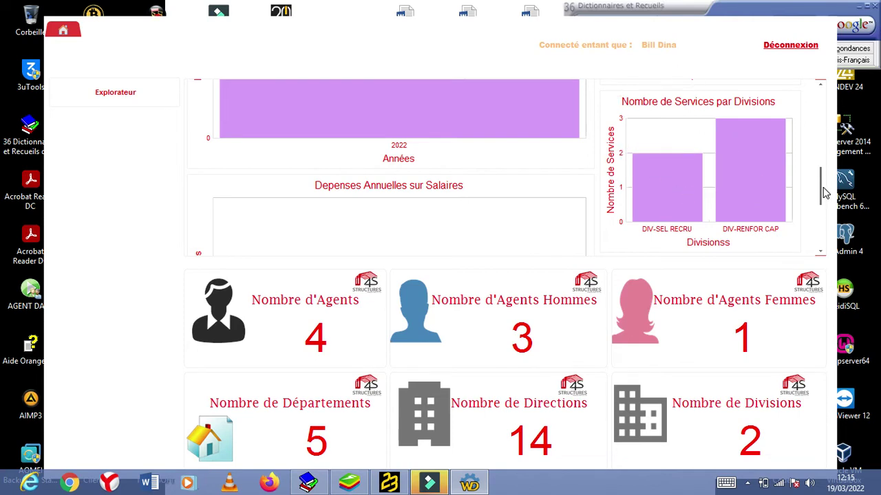
left_click_drag(824, 186, 822, 228)
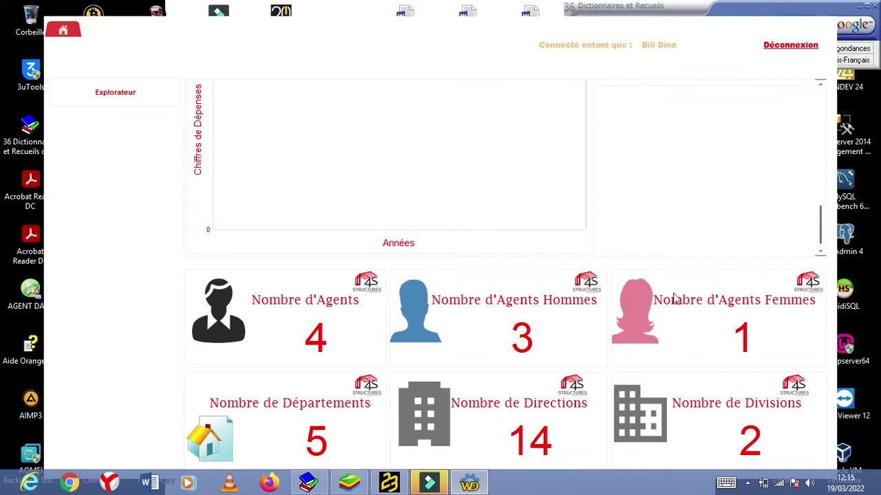
left_click_drag(821, 233, 833, 118)
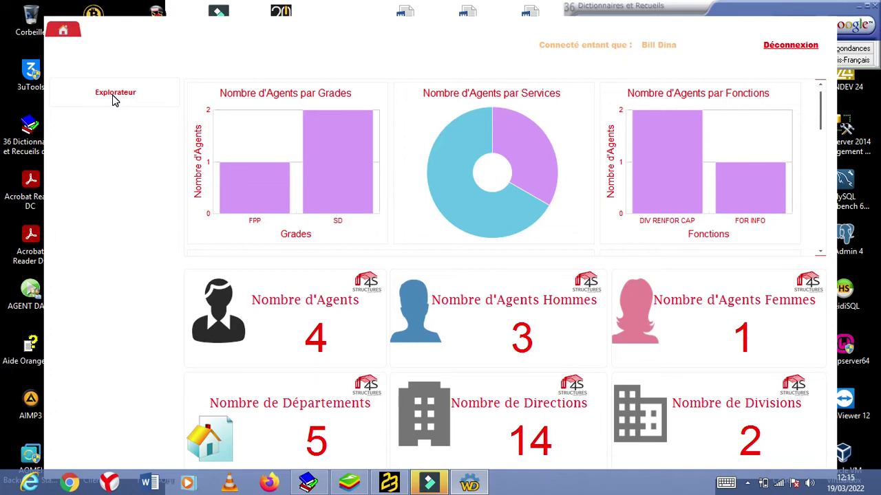
Step: Open Gestion Agents under Préstation Manager in the Explorateur menu
left_click(113, 95)
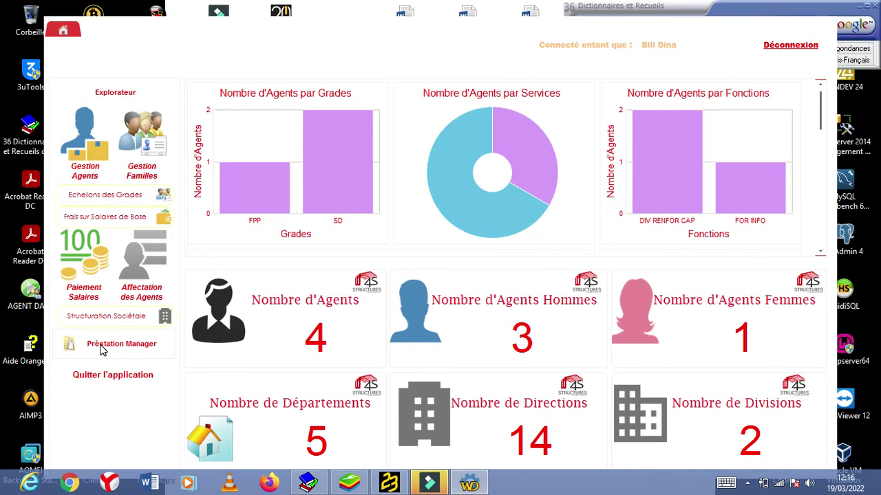
left_click(122, 344)
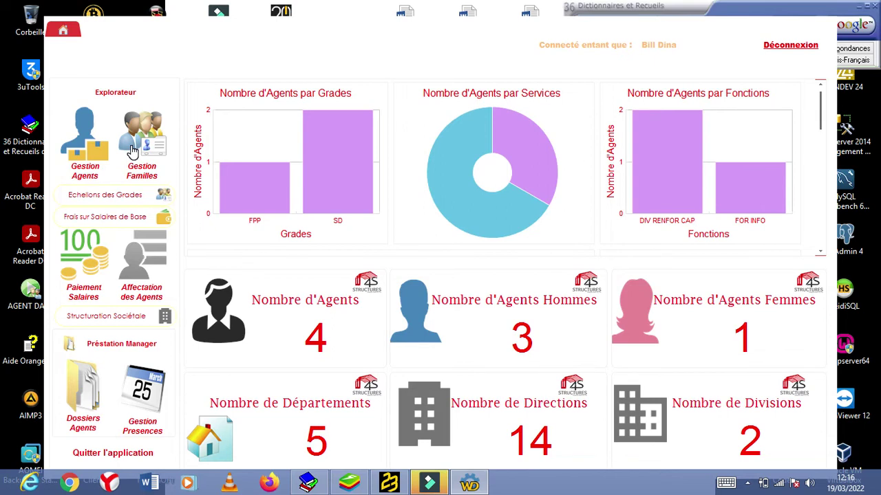
left_click(87, 140)
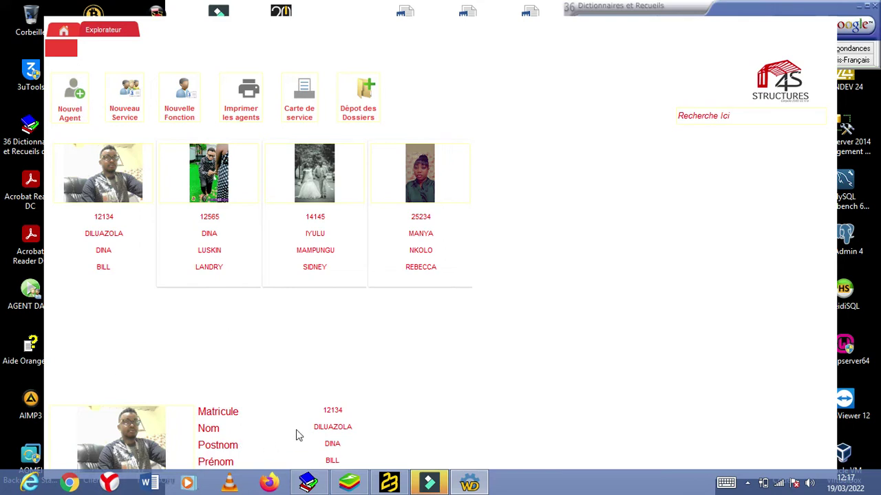
Step: Create a Nouvel Agent record with its matricule, Nom, Postnom and Prénom entered
left_click(78, 109)
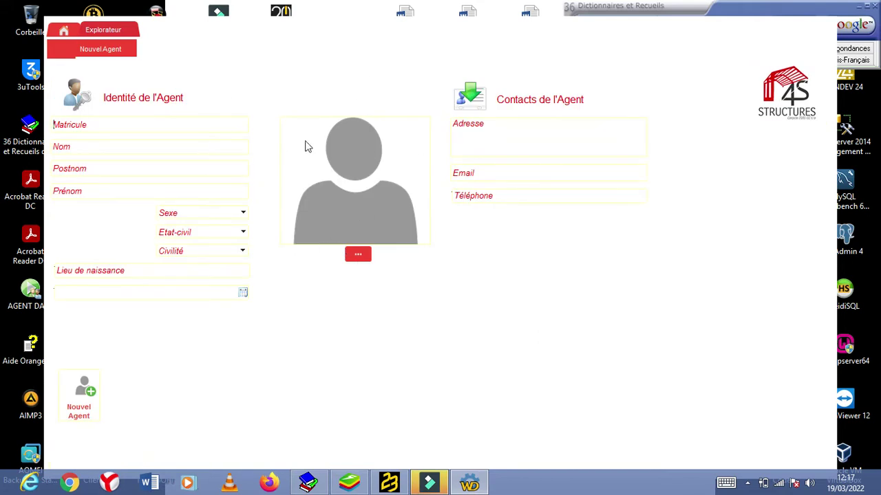
left_click(213, 126)
type("23234")
left_click(186, 148)
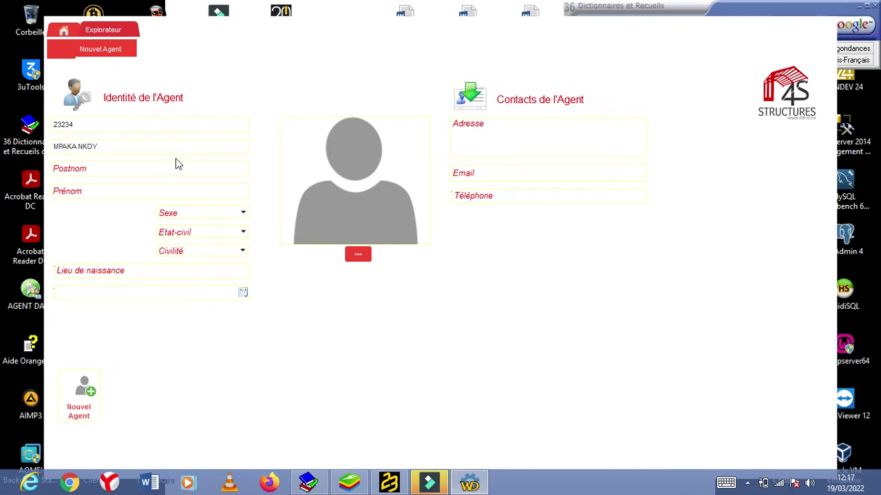
left_click(157, 168)
left_click(157, 191)
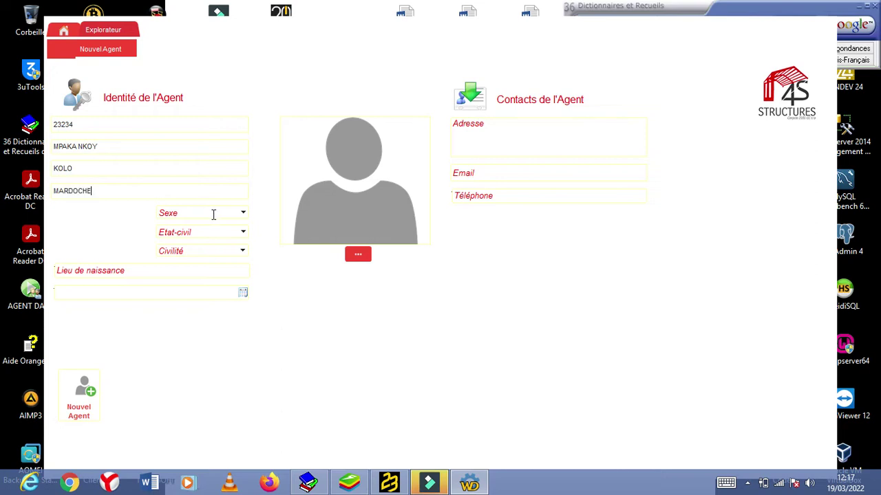
Step: Set Sexe to M, Etat-civil to Marié(e) and Civilité to Monsieur
left_click(245, 214)
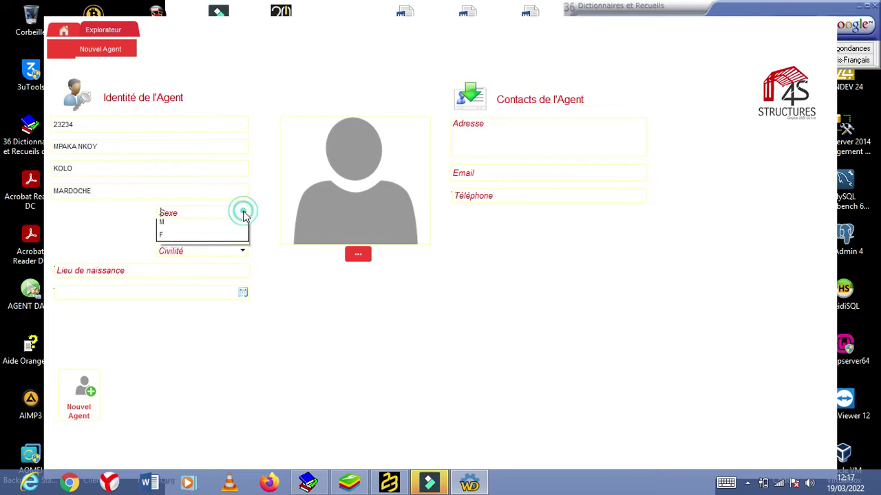
left_click(201, 232)
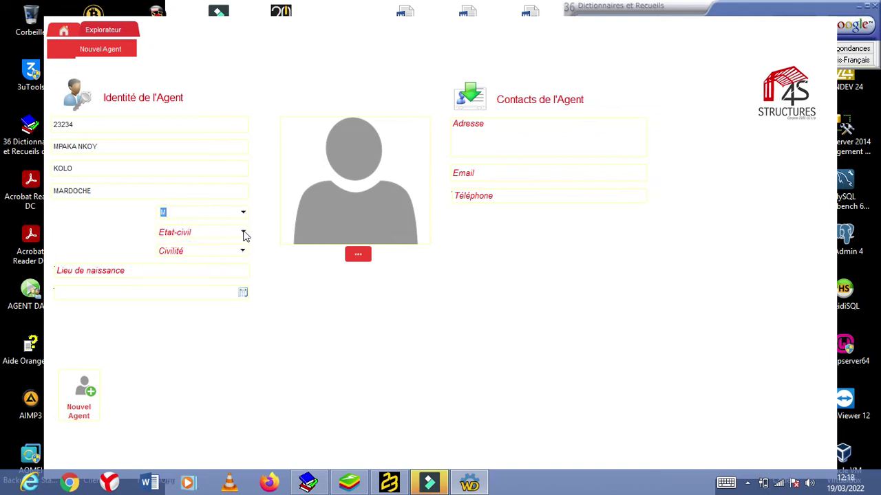
left_click(242, 236)
left_click(217, 260)
left_click(241, 253)
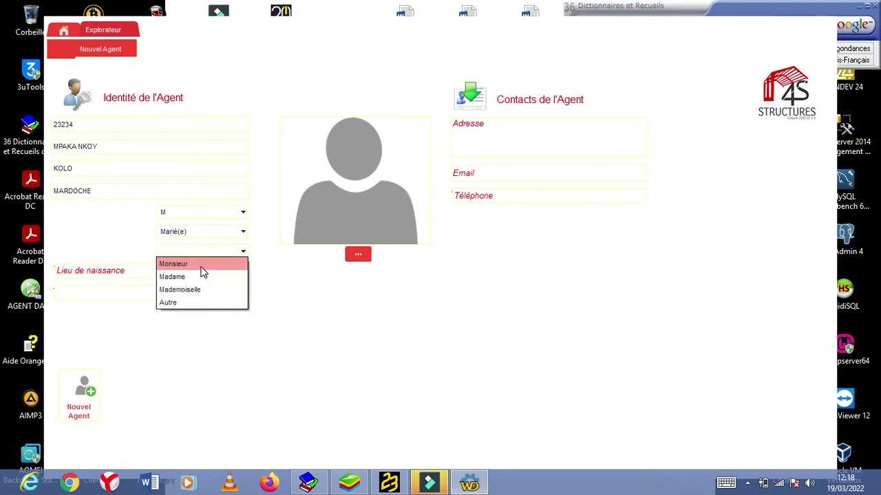
left_click(202, 266)
Step: Enter MWANA as the agent's place of birth
left_click(199, 270)
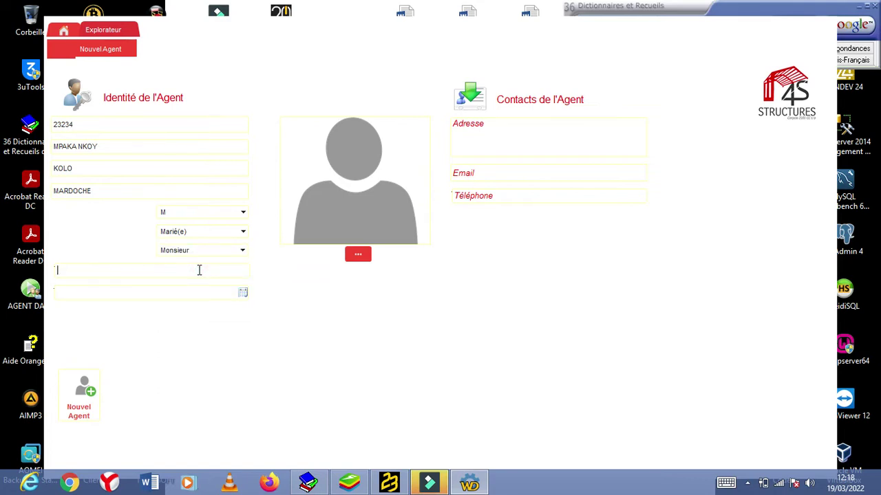
type("M")
type("ZA")
key("BackSpace")
key("BackSpace")
type("WANA")
left_click(243, 294)
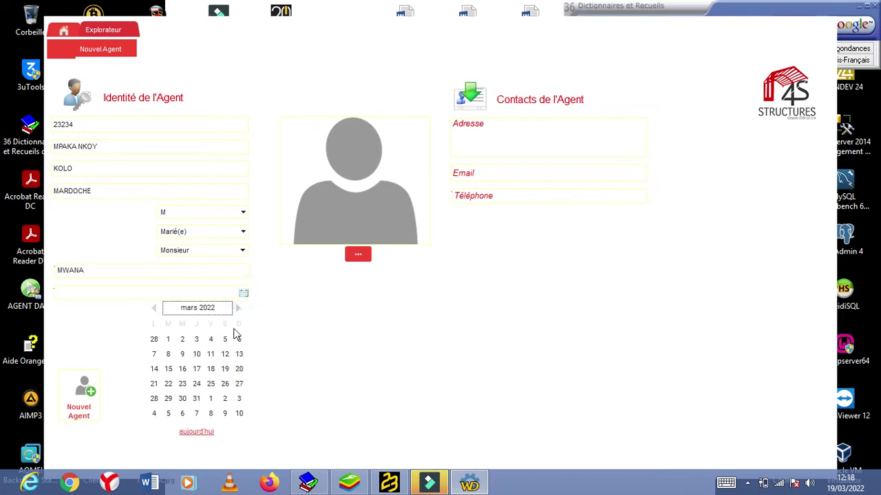
left_click(205, 309)
left_click(157, 308)
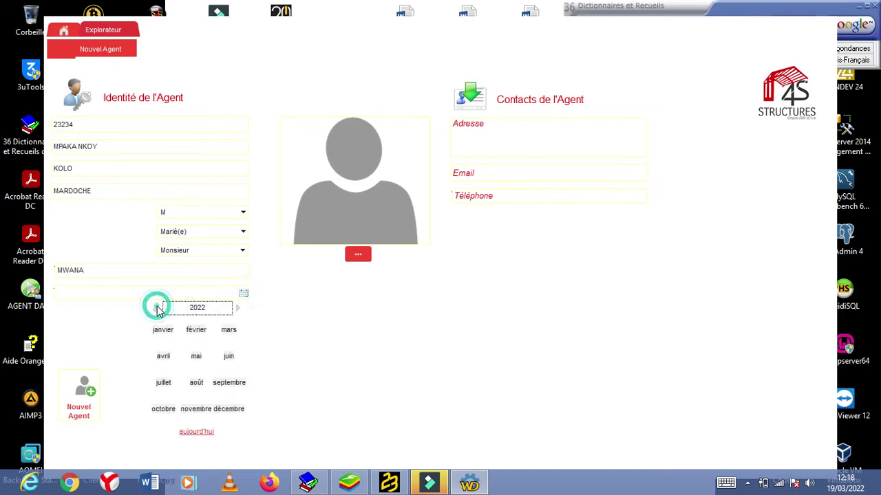
left_click(157, 308)
left_click(157, 309)
left_click(157, 308)
left_click(157, 308)
left_click(157, 308)
left_click(156, 309)
left_click(156, 308)
left_click(156, 309)
left_click(156, 308)
left_click(156, 309)
left_click(156, 309)
left_click(155, 310)
left_click(155, 309)
left_click(154, 310)
left_click(155, 310)
left_click(154, 310)
left_click(155, 309)
left_click(155, 310)
left_click(155, 310)
left_click(155, 309)
left_click(154, 309)
left_click(155, 310)
left_click(155, 310)
left_click(155, 310)
left_click(155, 309)
left_click(155, 310)
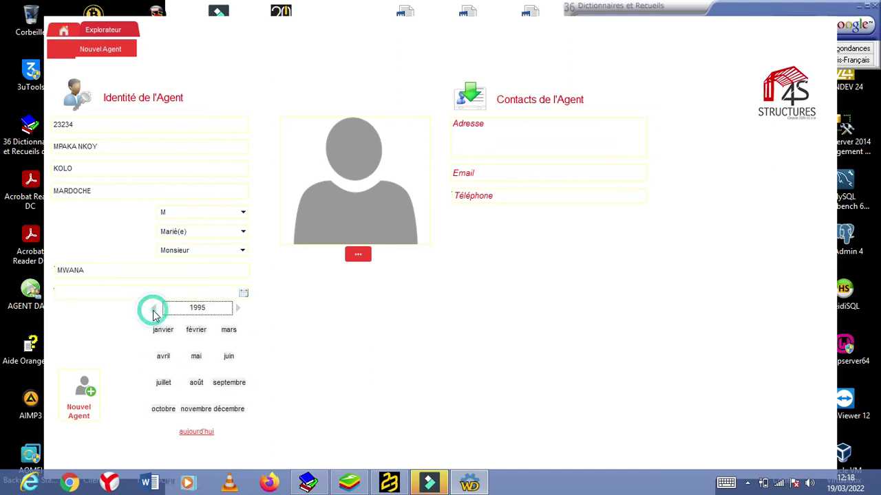
left_click(154, 310)
left_click(199, 336)
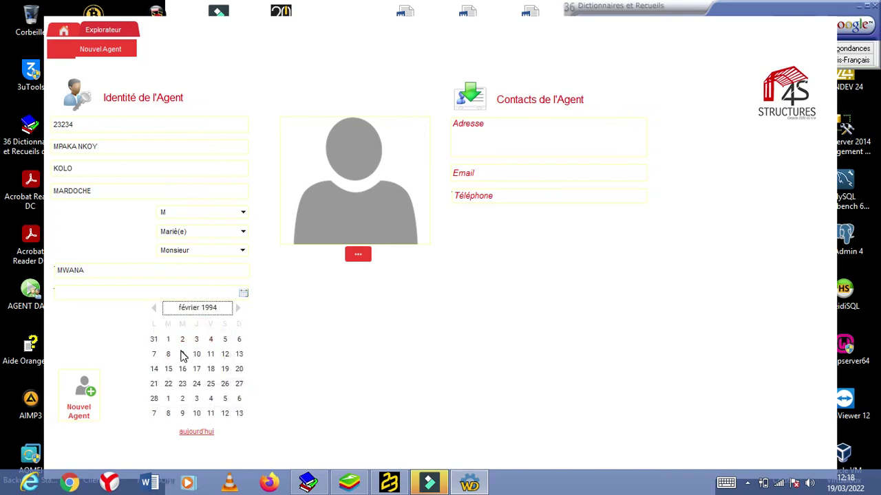
left_click(183, 354)
Step: Start typing the agent's home address in the Adresse field
left_click(534, 121)
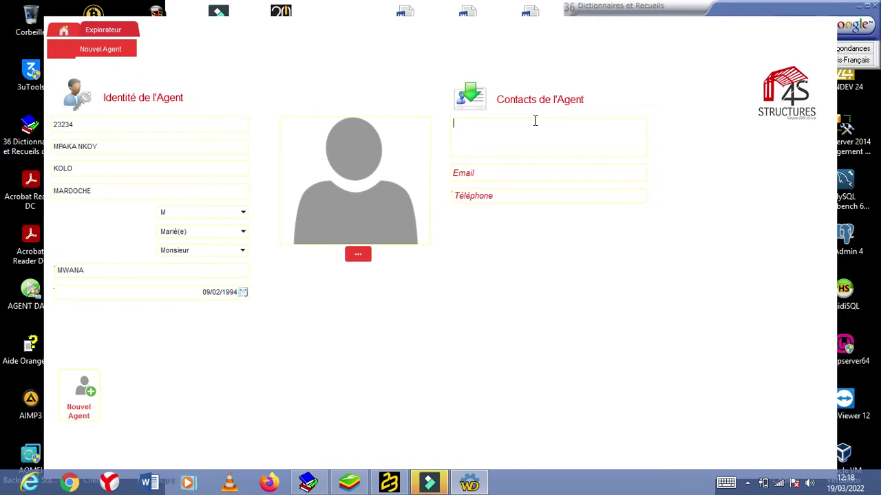
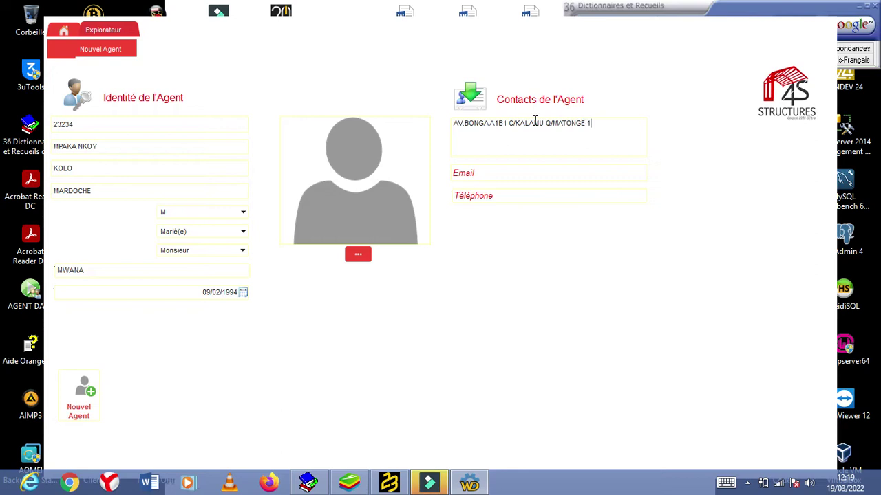
Step: Finish the home address and enter the agent's e-mail address
left_click(514, 173)
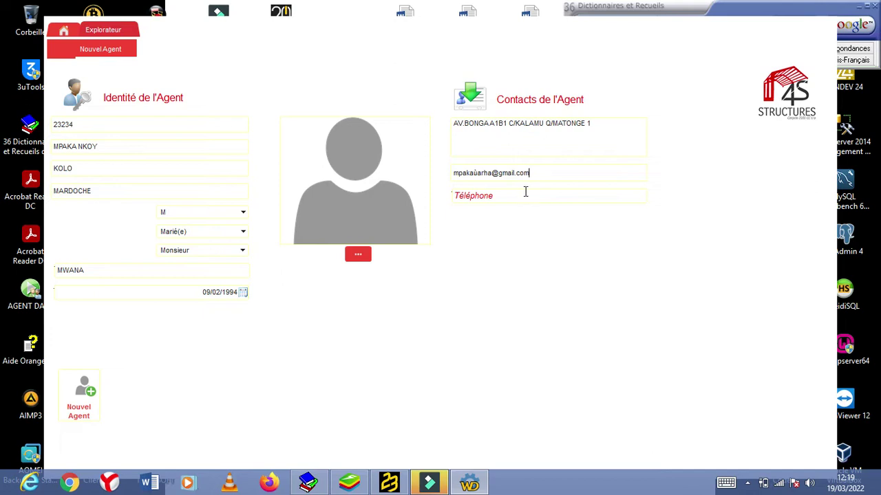
Step: Enter the agent's telephone number in the Téléphone field
left_click(515, 197)
left_click(395, 178)
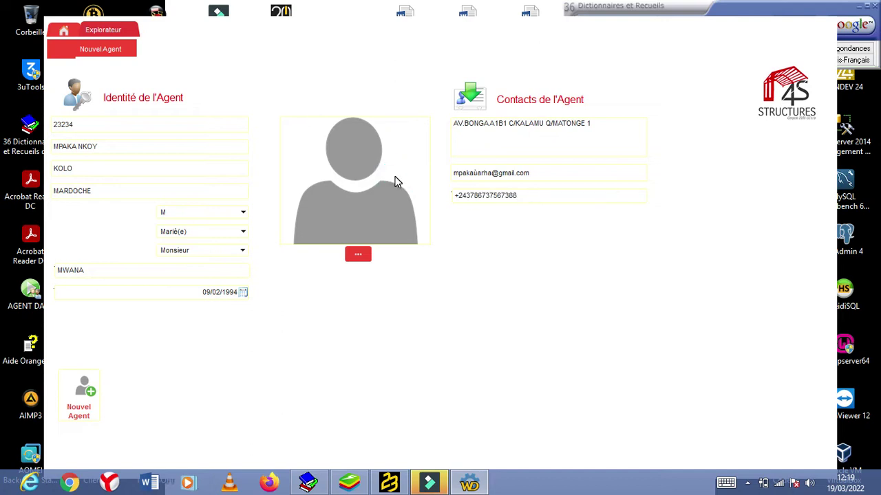
Step: Load the Dina concept picture from the CAP folder as the agent's photo
left_click(394, 177)
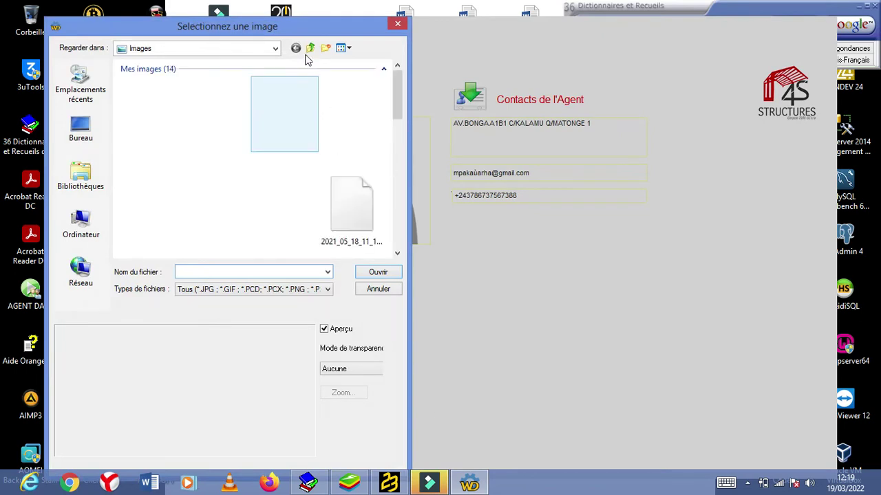
mouse_move(396, 84)
left_mouse_down()
mouse_move(397, 242)
mouse_move(399, 76)
left_mouse_up()
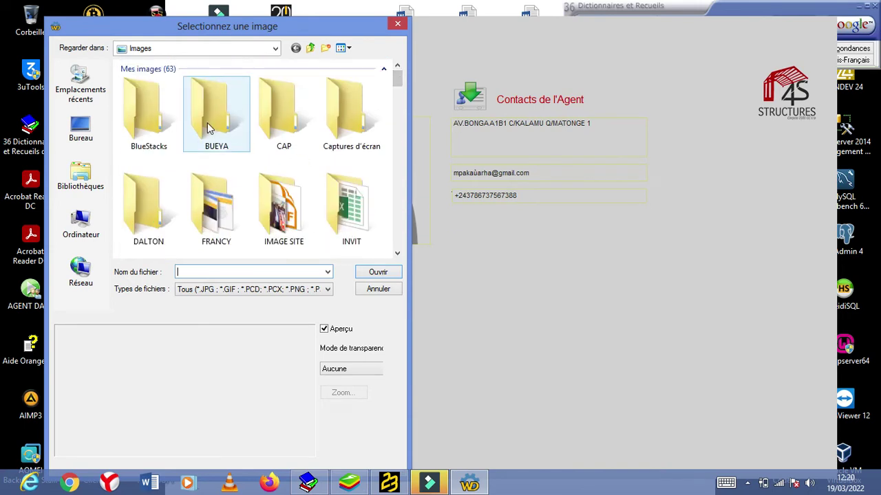
double_click(278, 133)
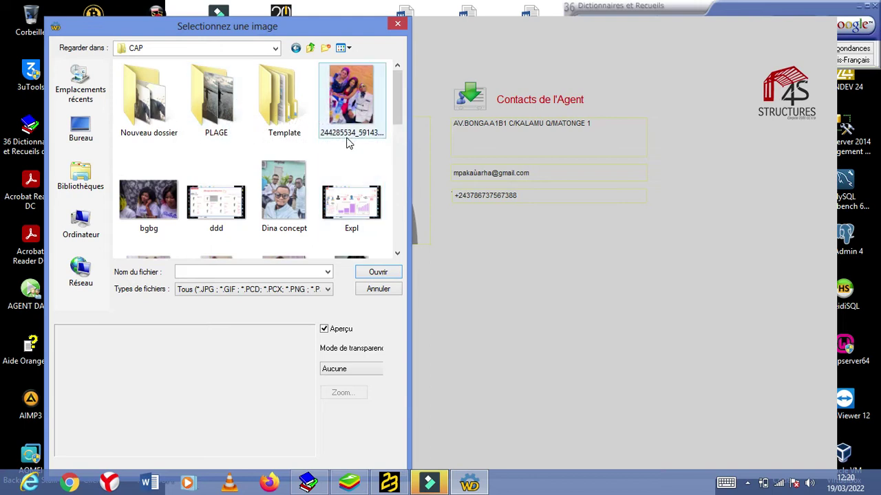
left_click(284, 196)
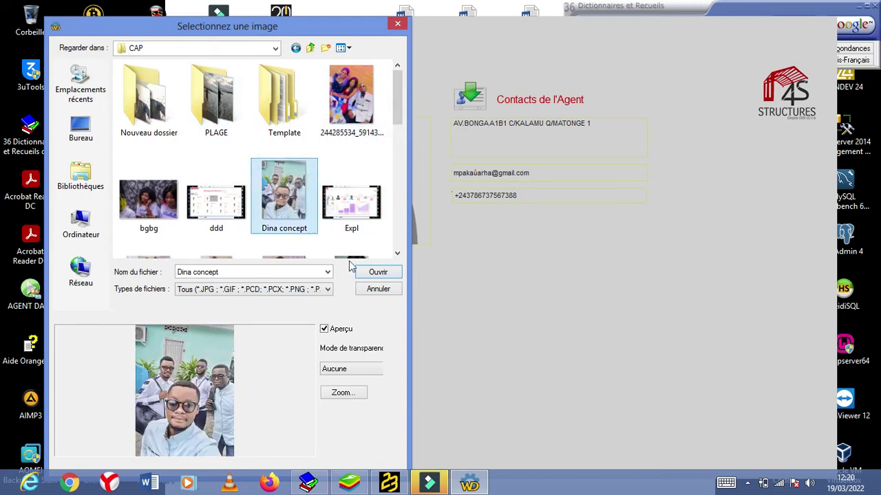
left_click(387, 275)
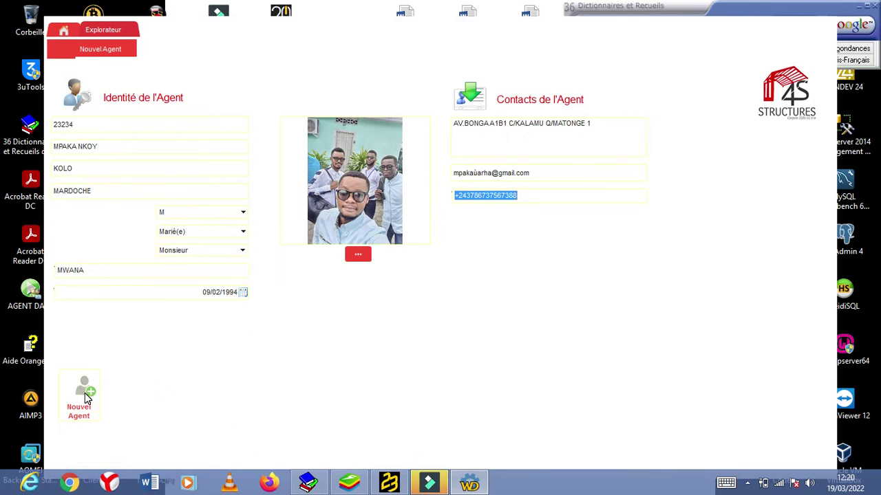
Step: Register the agent via Identifier, then open the spouse form and its image picker
left_click(79, 391)
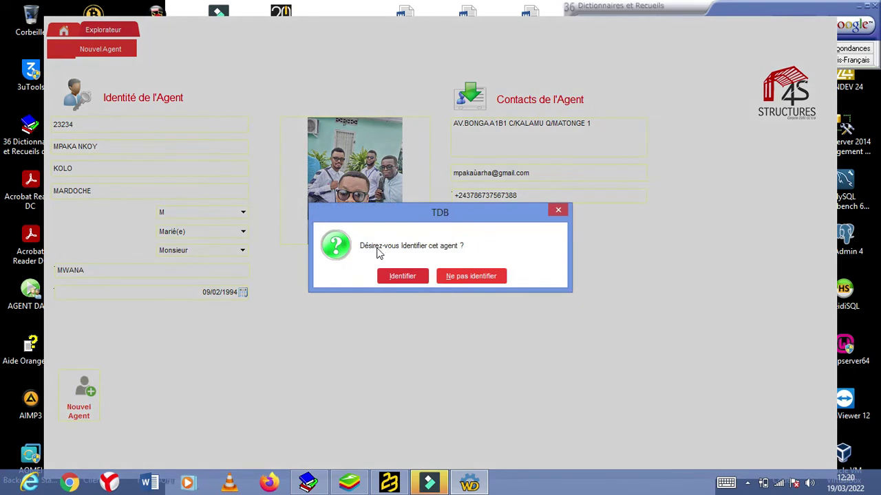
left_click(403, 276)
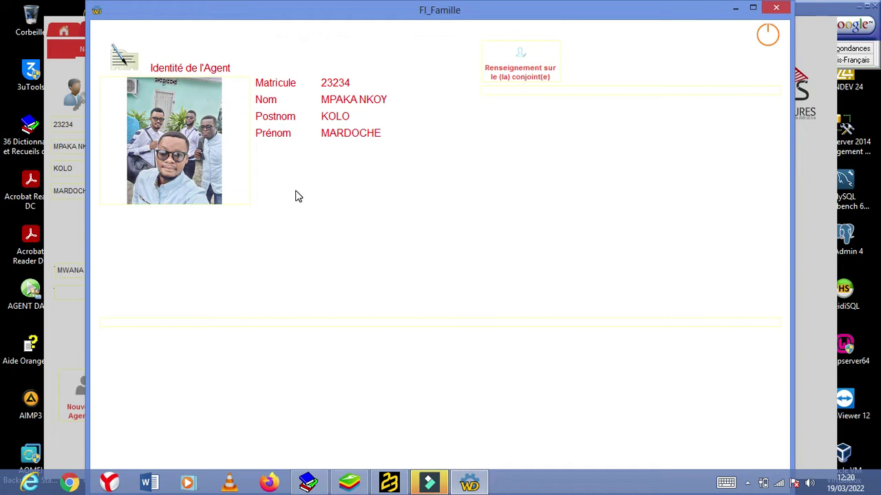
left_click(522, 67)
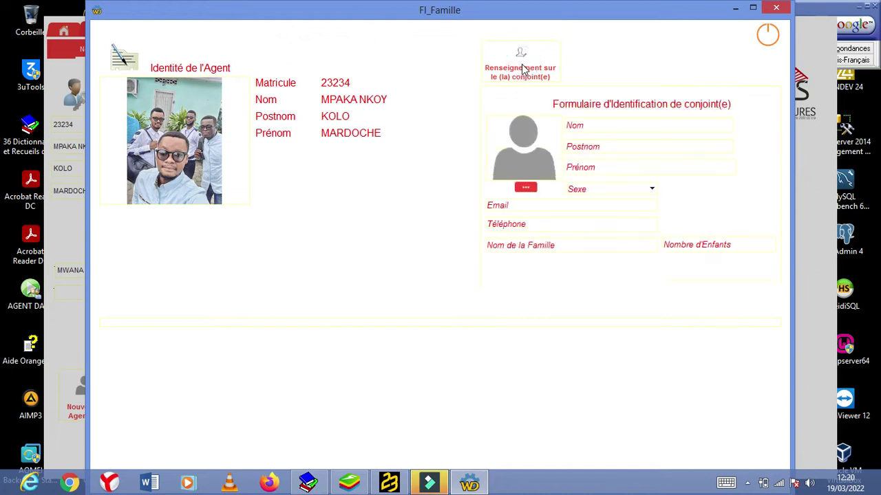
left_click(517, 148)
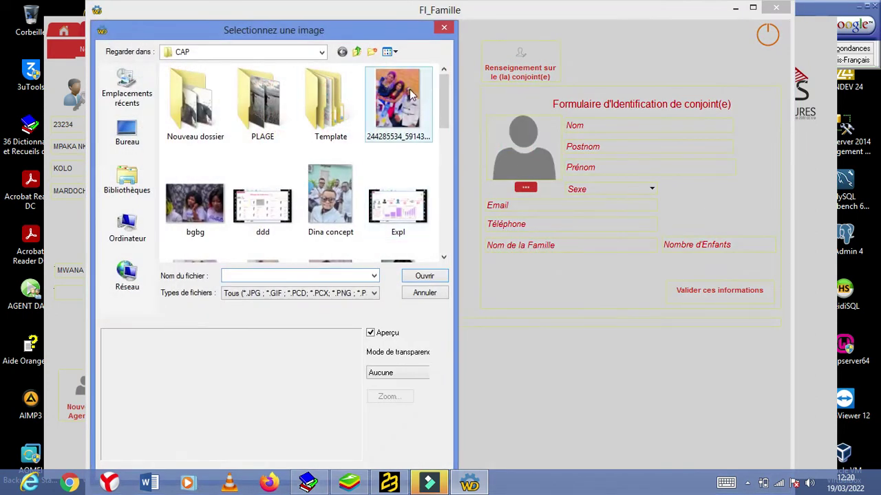
left_click_drag(441, 107, 443, 131)
Step: Load the fff picture as the spouse's photo and enter her surname
left_click(330, 203)
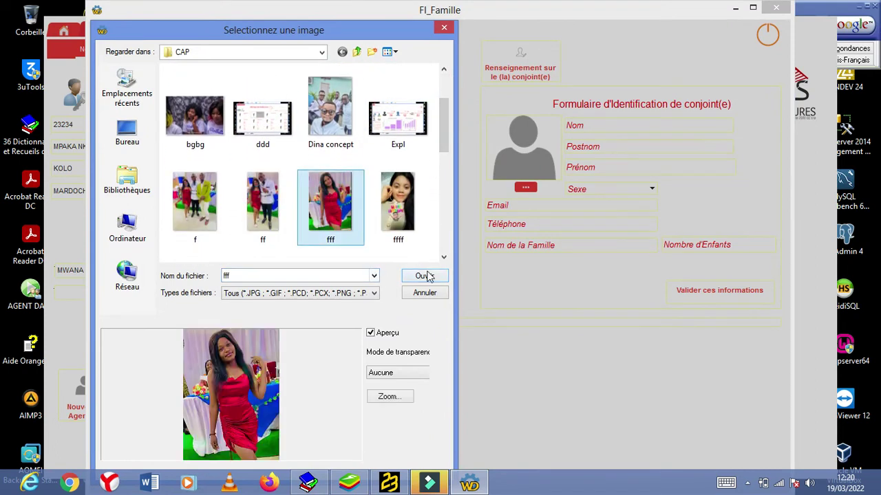
left_click(425, 276)
left_click(642, 126)
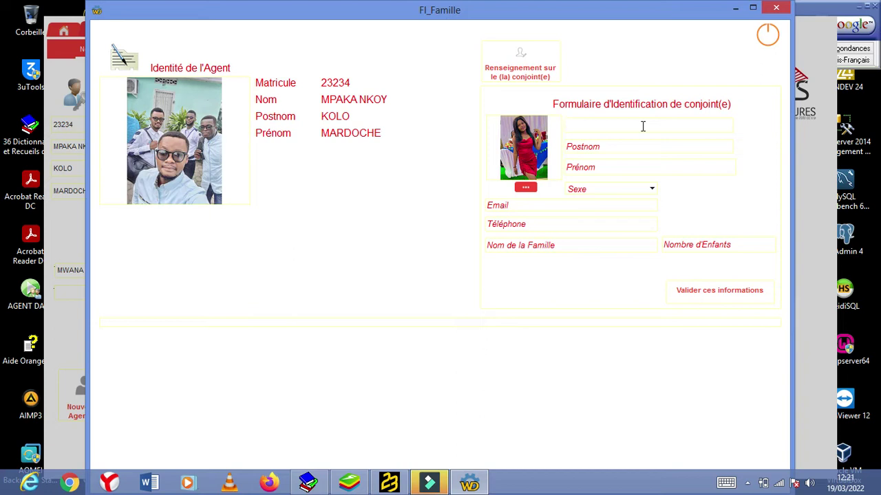
Step: Enter the spouse's post-name and first name
left_click(612, 187)
left_click(616, 150)
left_click(611, 165)
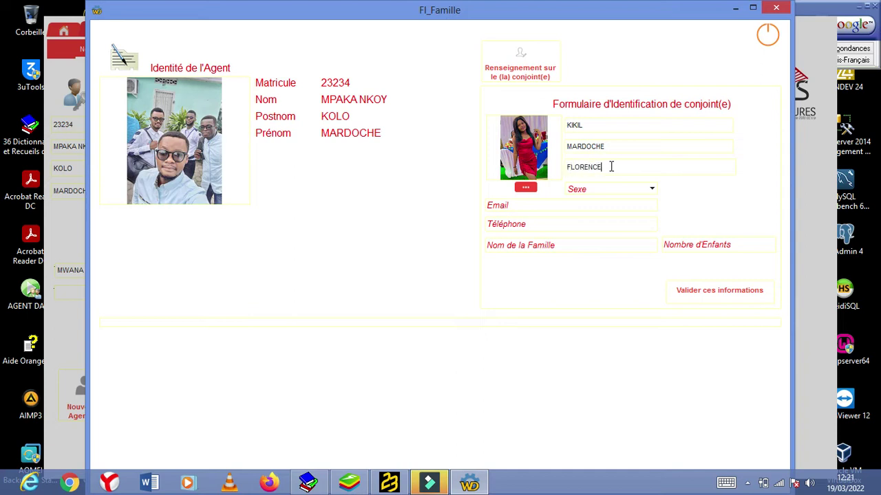
Step: Set the spouse's sex to F and enter her e-mail address
left_click(651, 190)
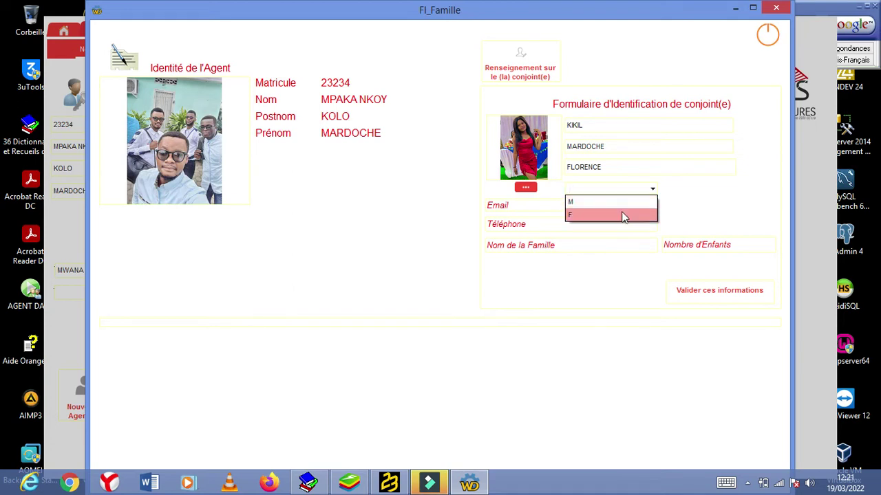
left_click(616, 216)
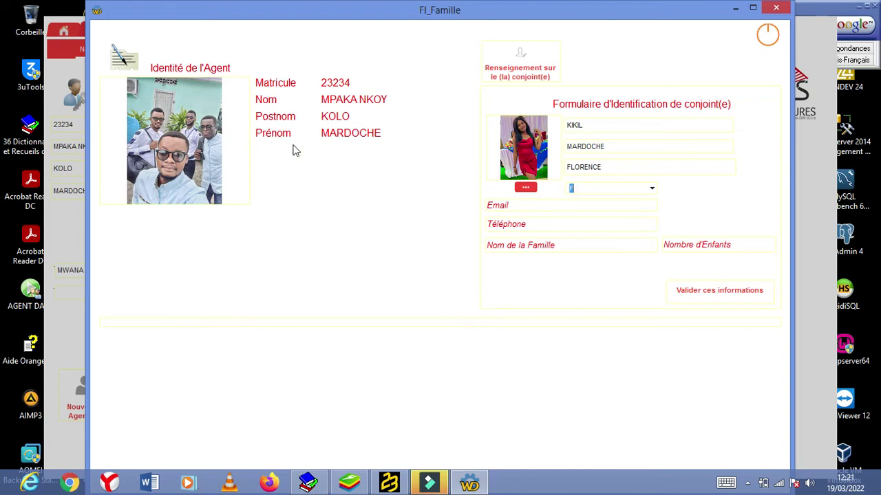
left_click(512, 205)
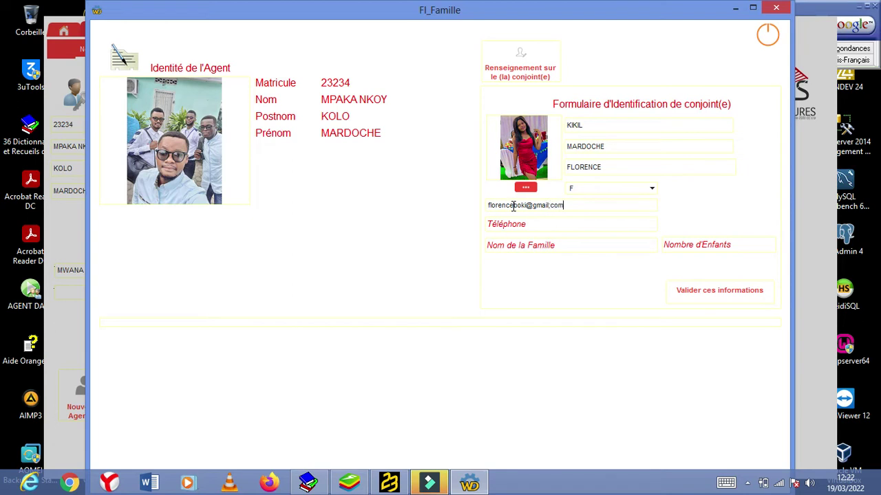
type("02")
key("BackSpace")
type("+243")
key("BackSpace")
key("BackSpace")
key("BackSpace")
key("BackSpace")
Step: Enter the spouse's phone number, family name and 2 children, then validate
left_click(516, 224)
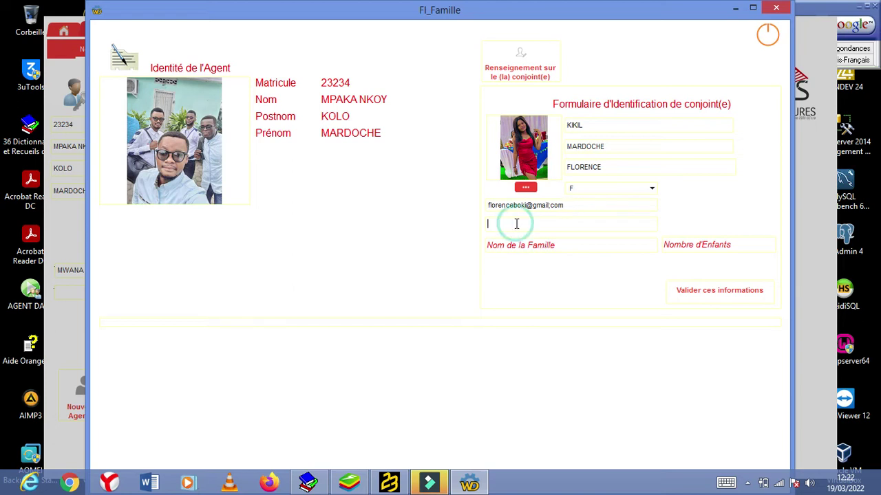
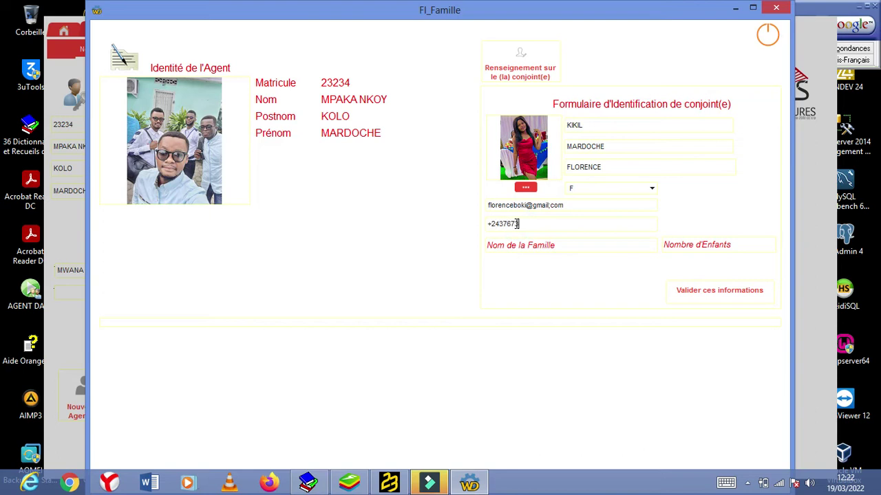
left_click(523, 246)
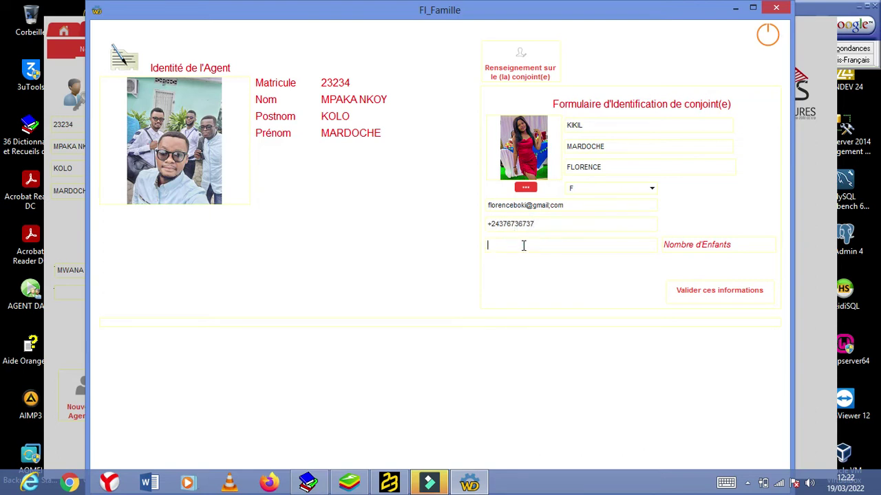
left_click(711, 244)
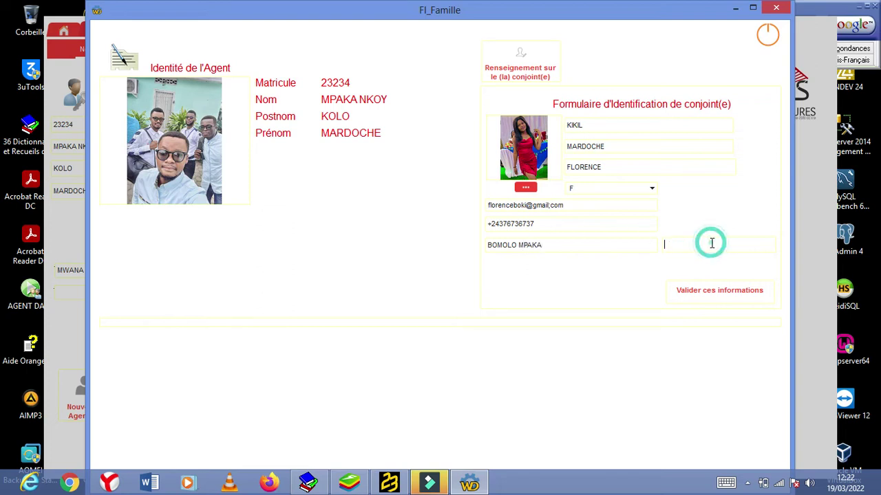
type("2")
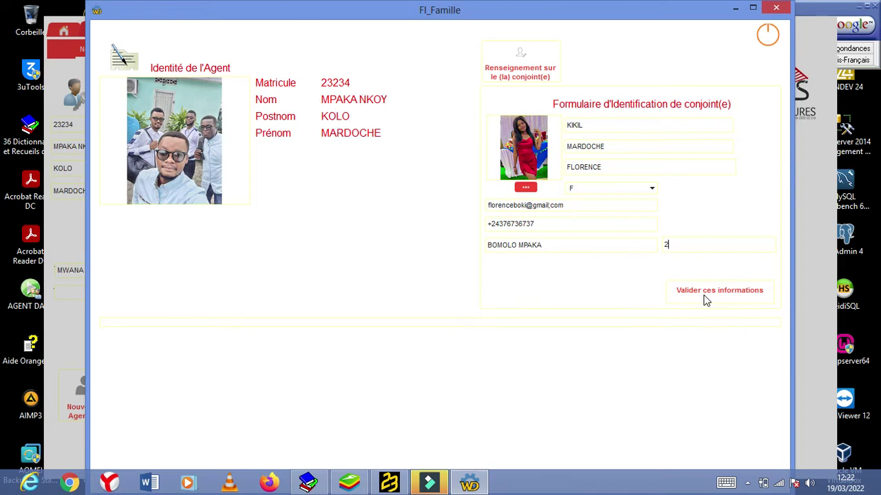
left_click(742, 290)
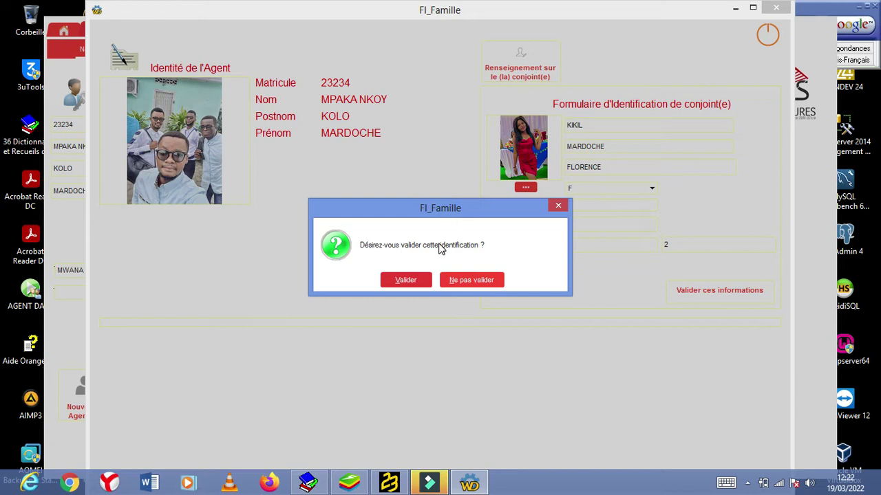
left_click(413, 282)
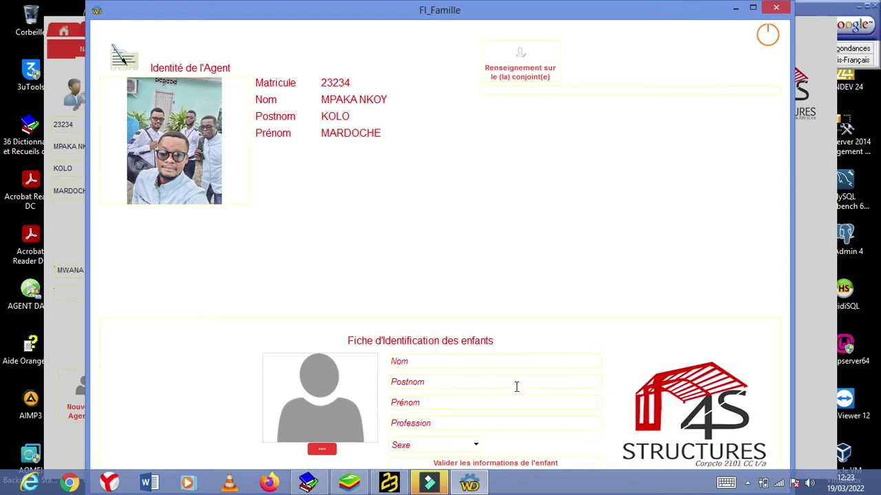
Step: Enter the child's Nom, Postnom, Prénom and Profession ELEVE, and set the sex to M
left_click(486, 362)
left_click(465, 380)
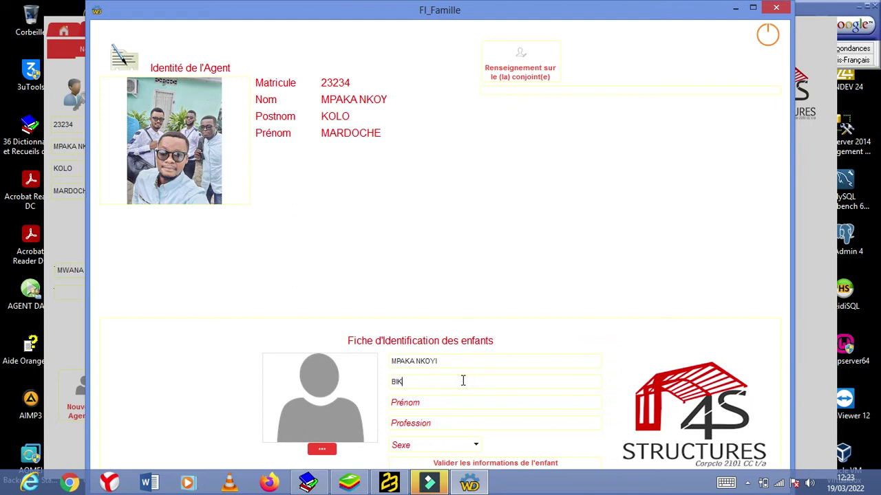
left_click(442, 402)
type("JIRES")
left_click(428, 423)
left_click(474, 446)
left_click(411, 460)
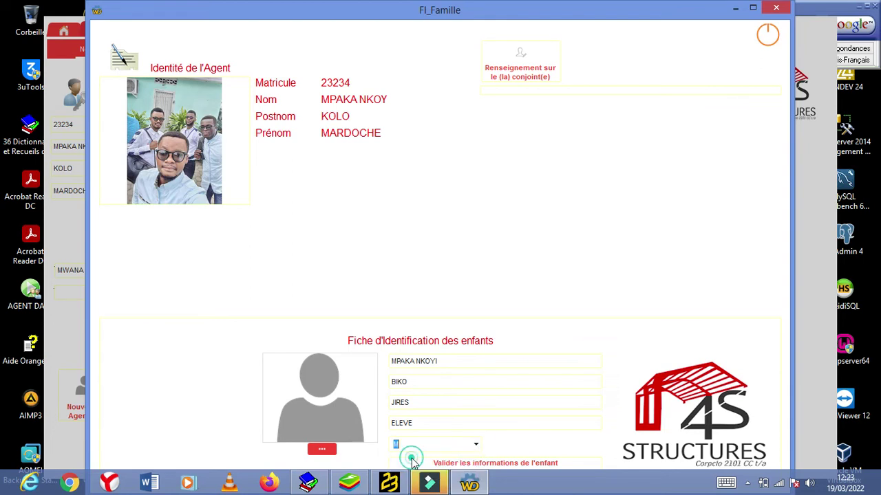
Step: Load the plamedie picture as the child's photo
left_click(325, 369)
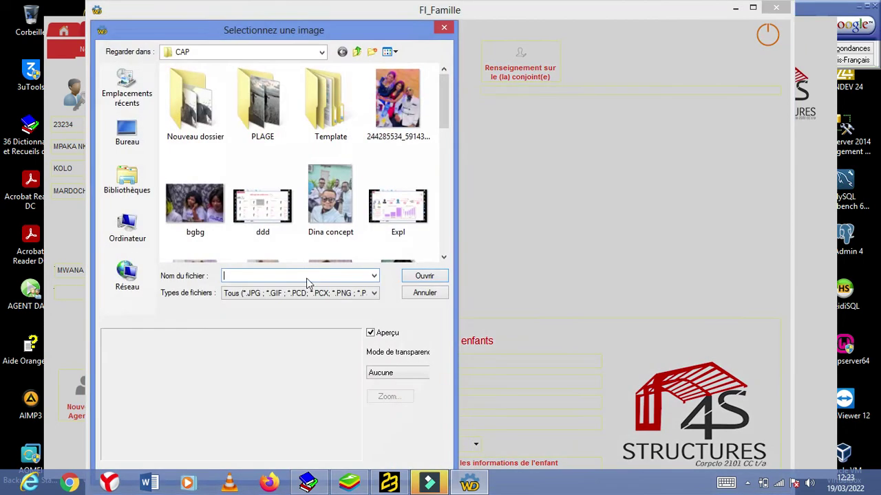
left_click_drag(443, 106, 442, 213)
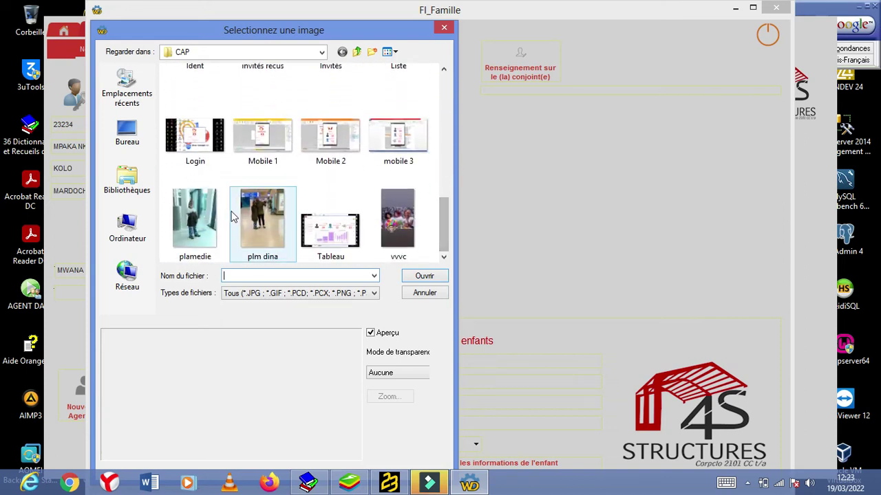
left_click(196, 219)
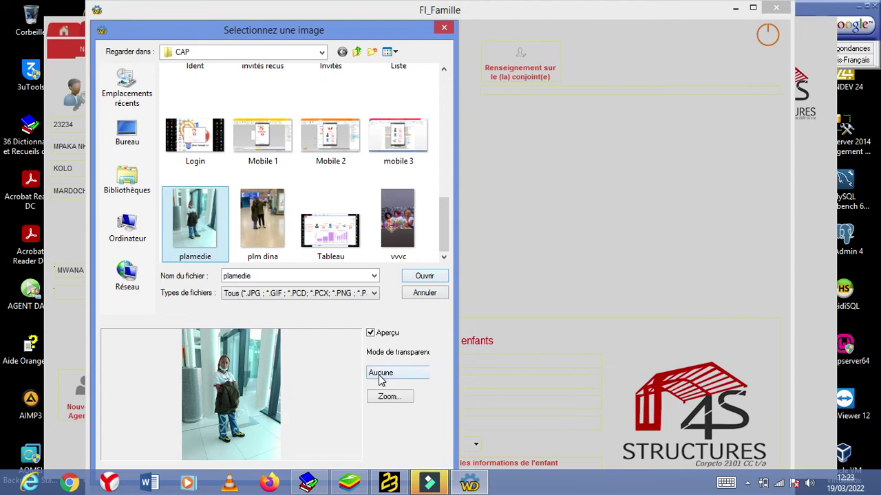
left_click(412, 277)
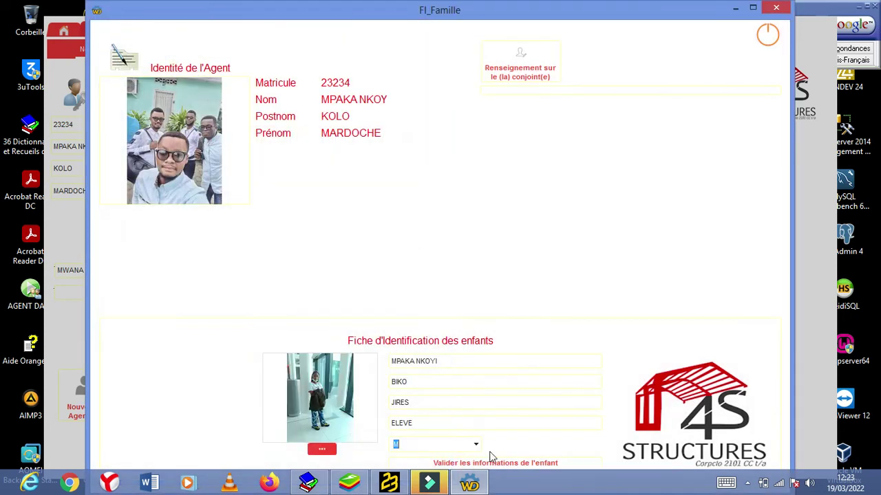
Step: Change the child's sex to F and validate the child's information
left_click(475, 445)
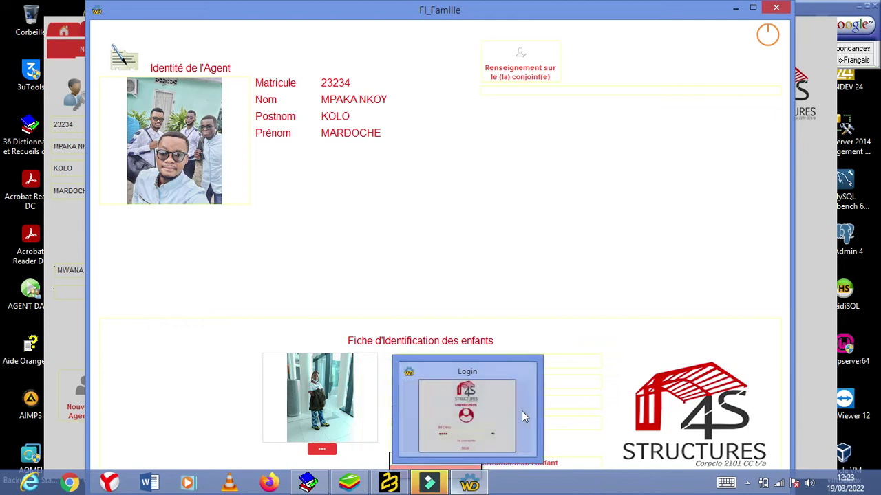
left_click(428, 470)
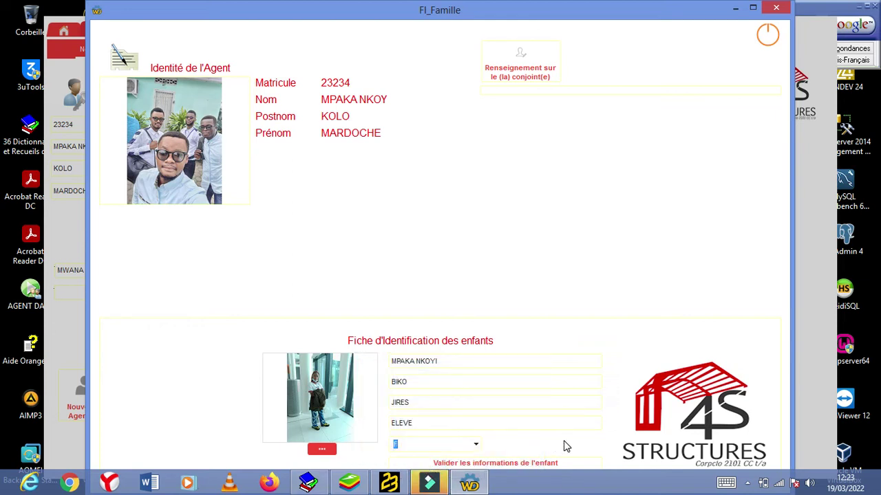
left_click(533, 464)
left_click(405, 280)
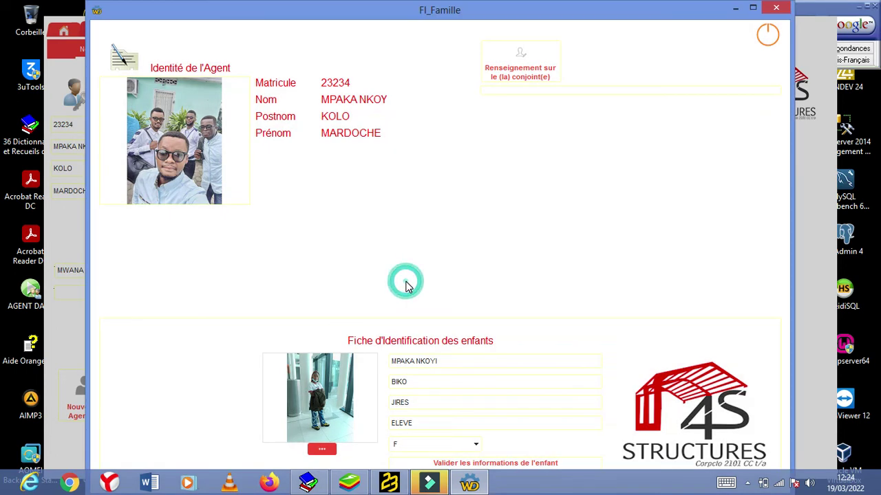
Step: Enter the second child's Nom, Postnom, Prénom and Profession ELEVE
left_click(407, 365)
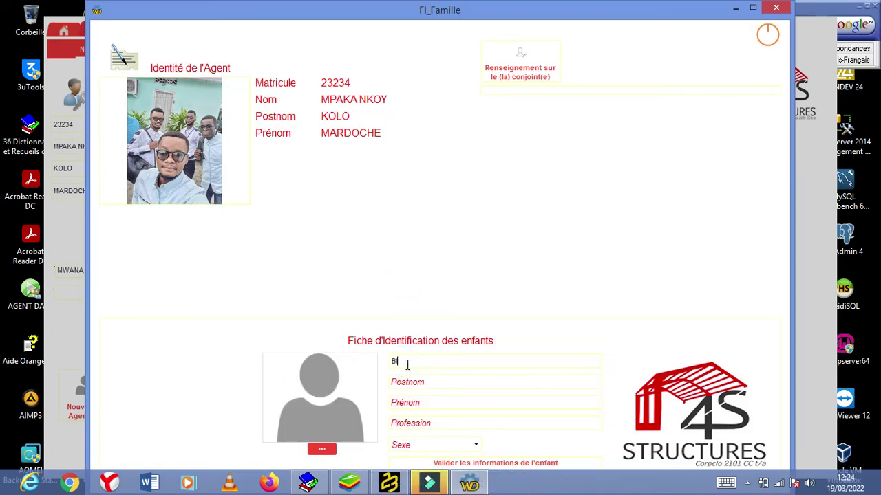
left_click(407, 381)
left_click(404, 398)
left_click(412, 422)
type("ELEVE")
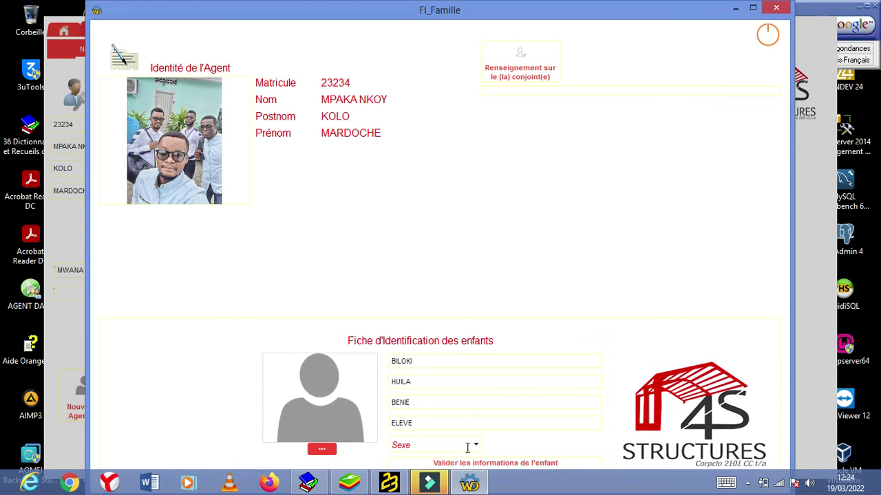
left_click(467, 448)
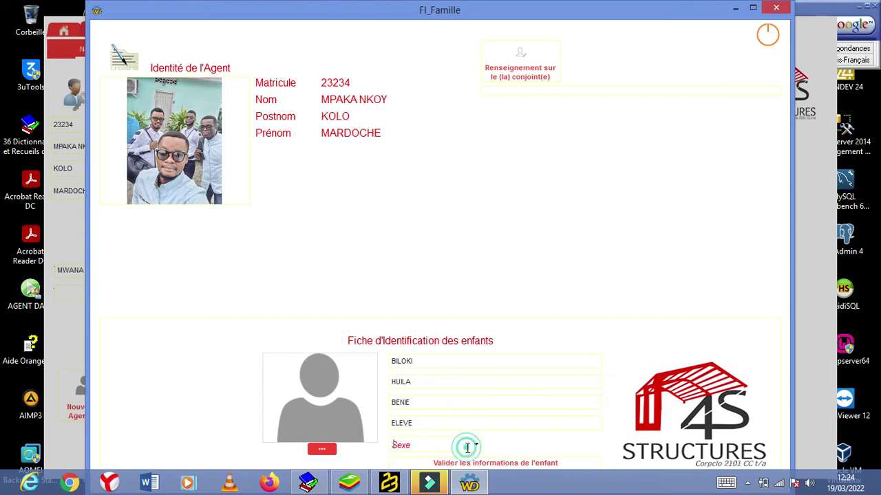
Step: Load the plm dina picture as the child's photo
left_click(323, 387)
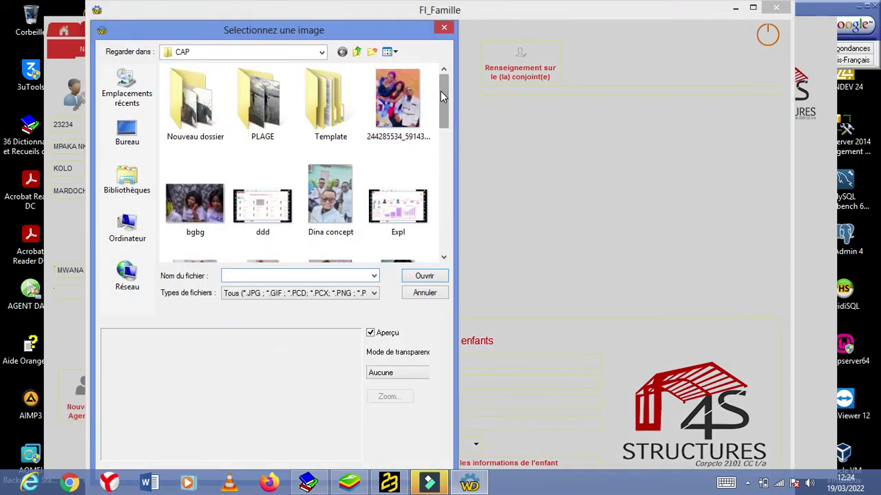
left_click_drag(441, 91, 442, 234)
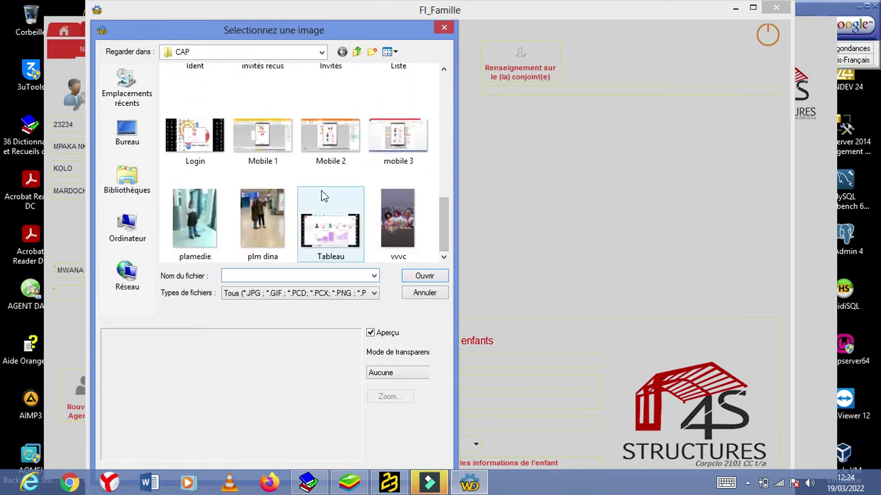
left_click(243, 200)
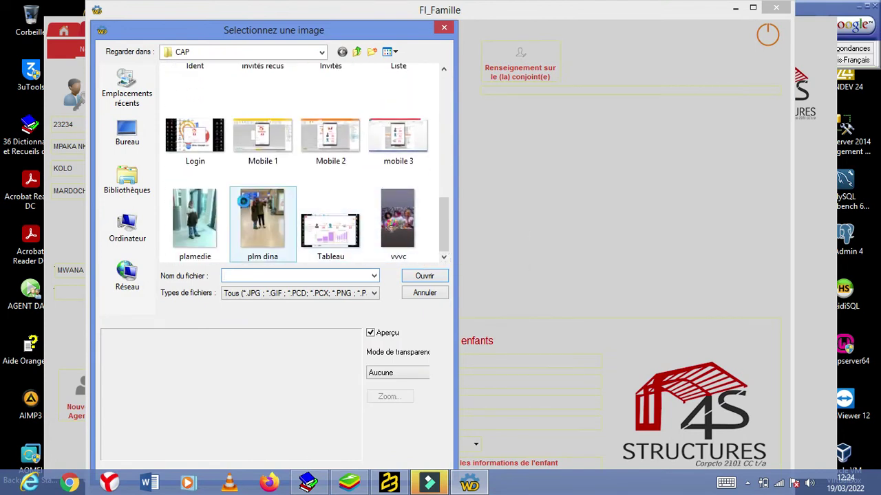
left_click(422, 276)
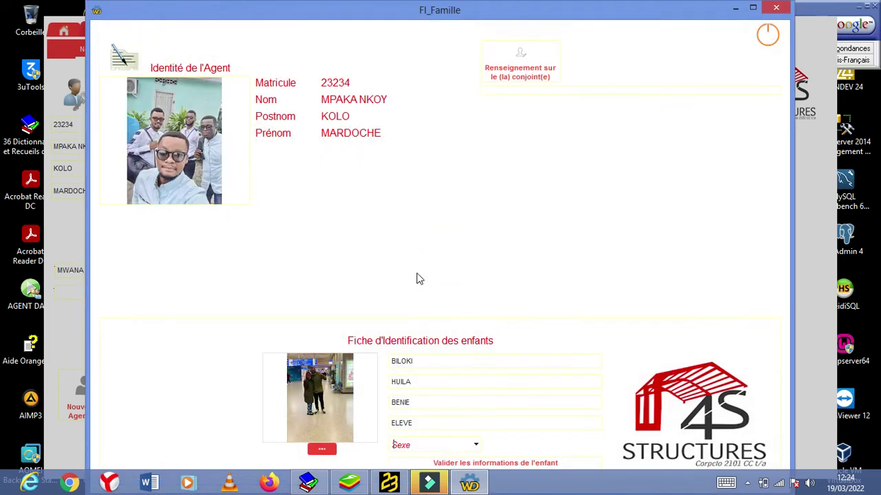
Step: Set the child's sex to F, save the child record, and close the family form
left_click(475, 444)
left_click(427, 472)
left_click(556, 464)
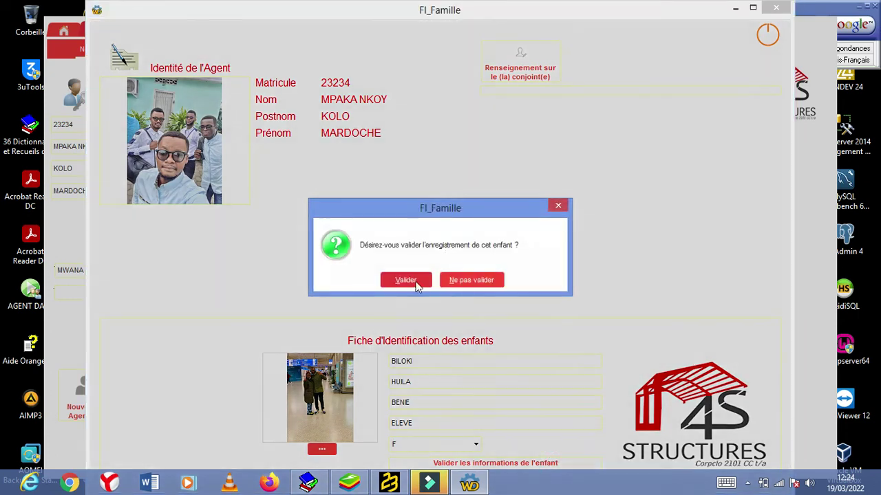
left_click(406, 280)
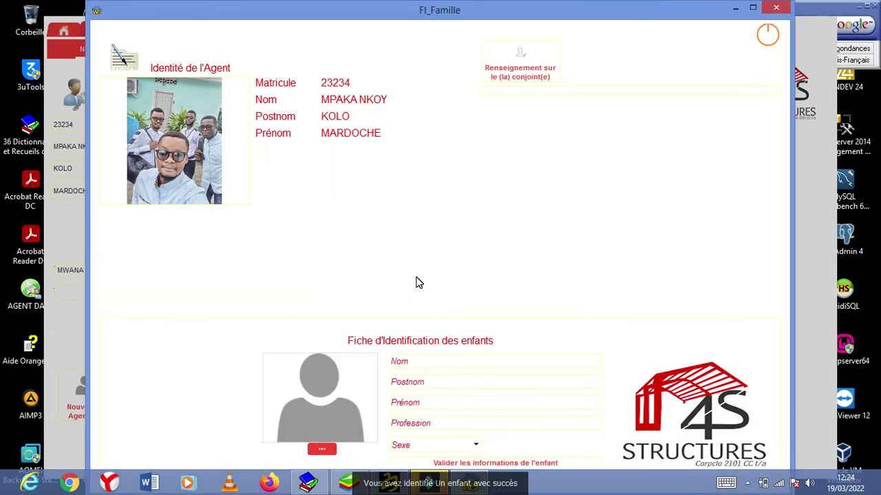
left_click(776, 33)
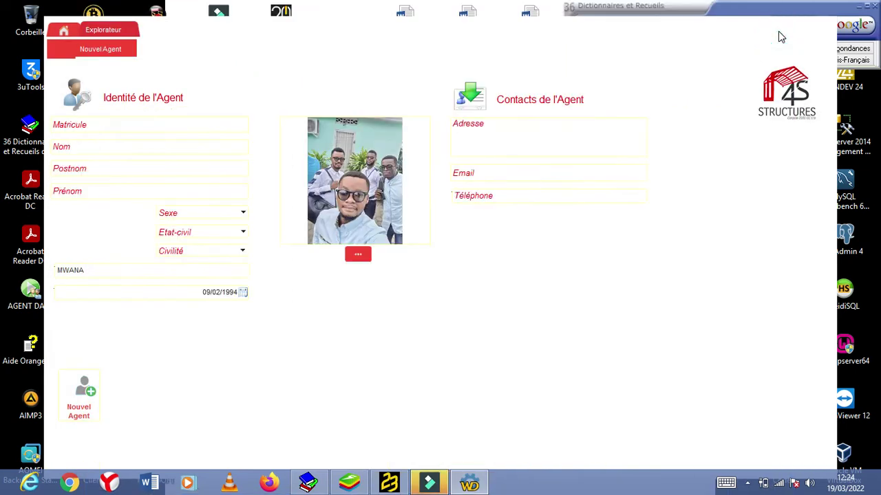
Step: Close the Nouvel Agent form and select the newly added agent's card in the agents list
left_click(131, 50)
left_click(716, 121)
left_click(445, 206)
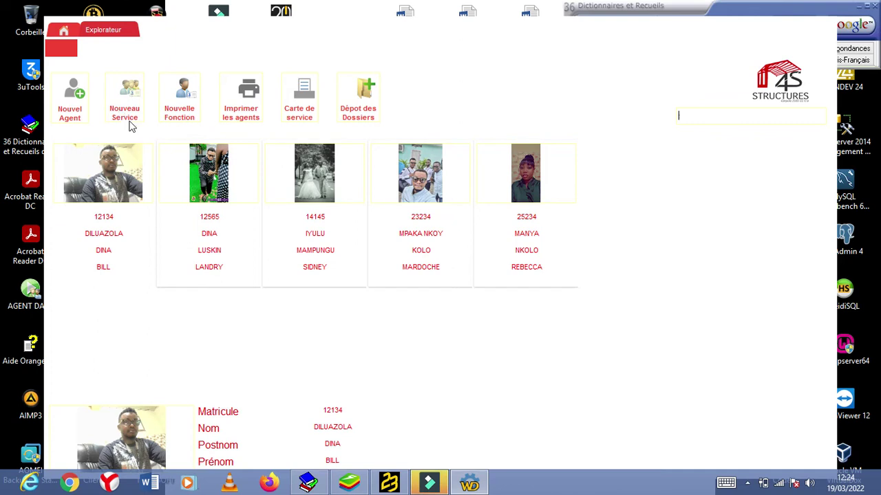
Step: Look over the existing services and functions windows, closing each one afterwards
left_click(134, 118)
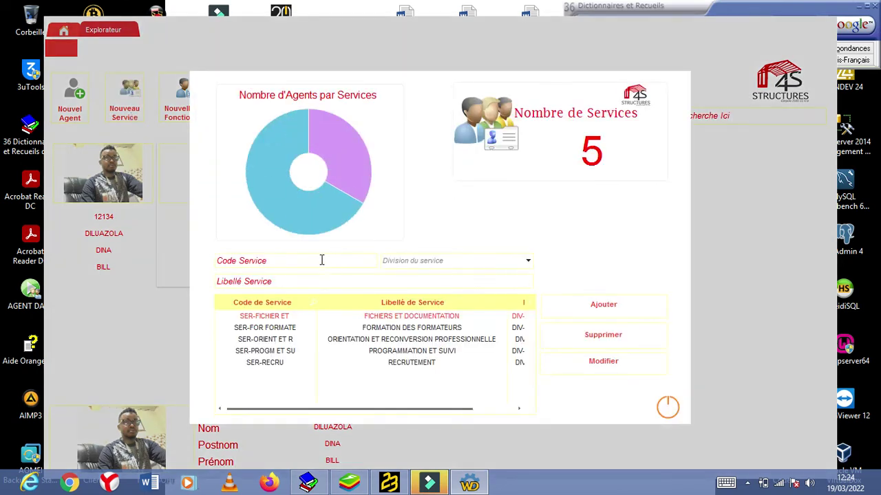
left_click(320, 261)
left_click(667, 408)
left_click(179, 96)
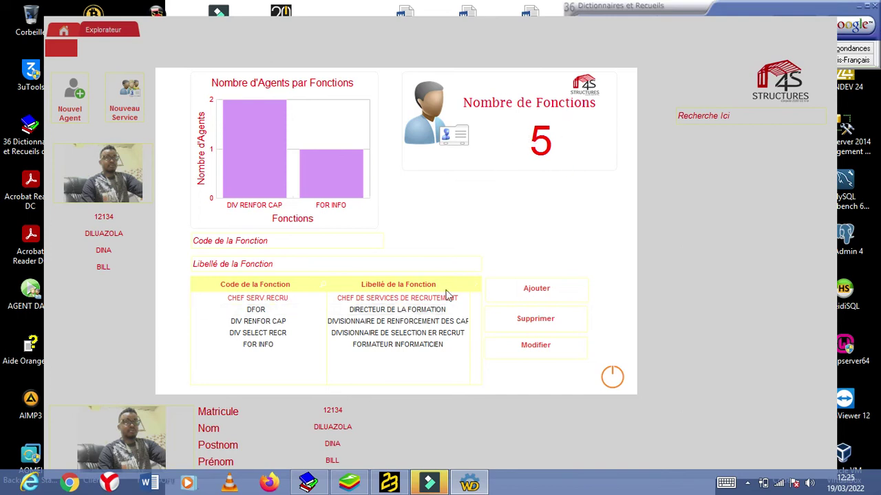
left_click(613, 379)
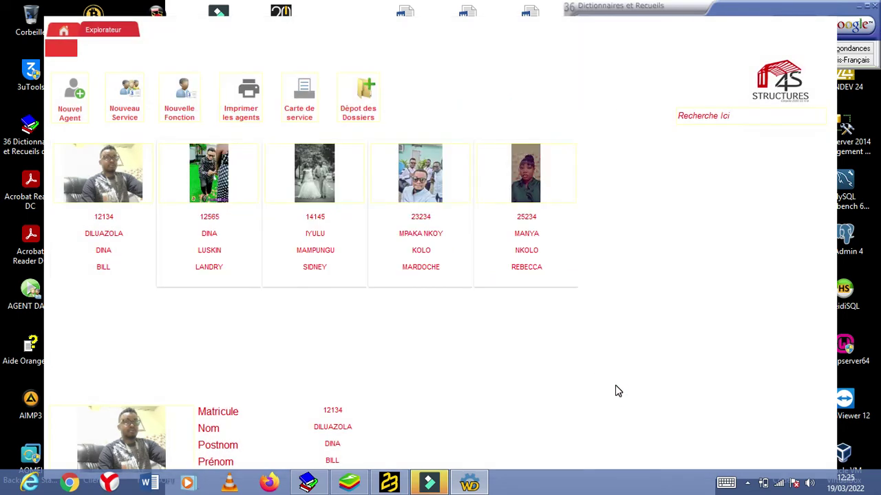
left_click(249, 99)
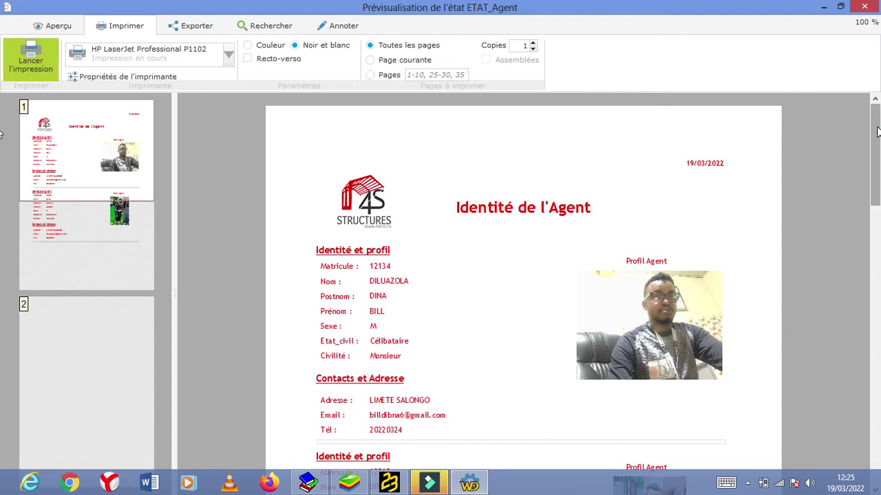
scroll(875, 141, "down", 1)
left_click_drag(875, 141, 878, 435)
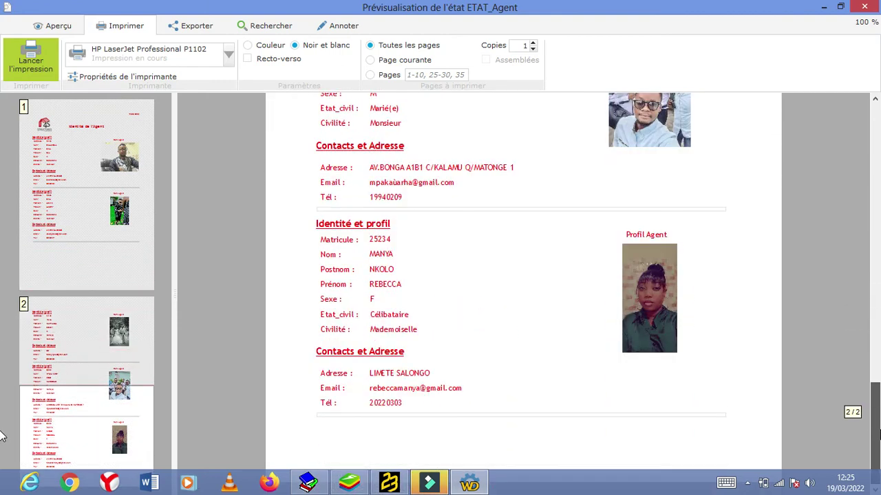
key("ctrl+Home")
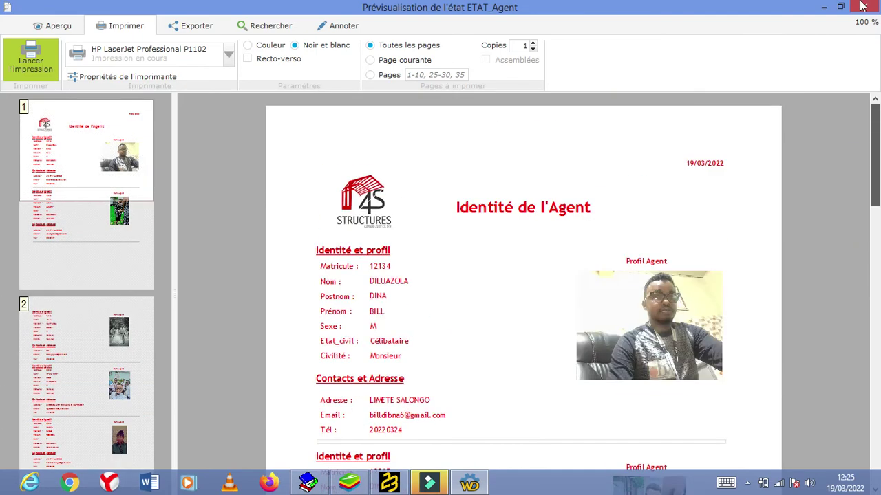
left_click(865, 6)
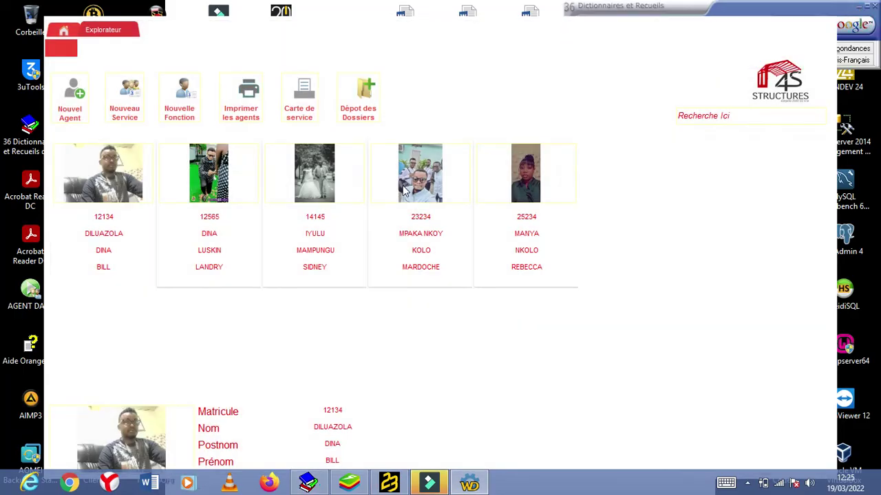
Step: Preview the Carte de service for the unfiltered list and close the empty preview
left_click(304, 107)
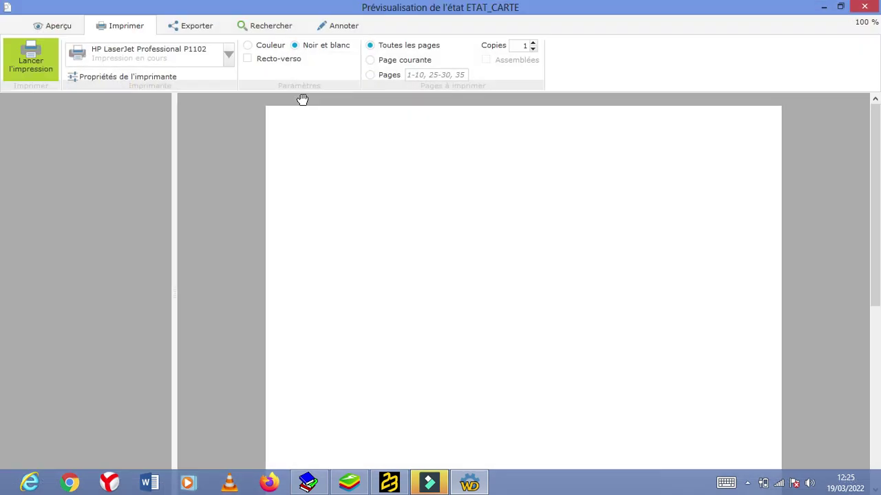
left_click_drag(878, 130, 873, 6)
left_click(870, 6)
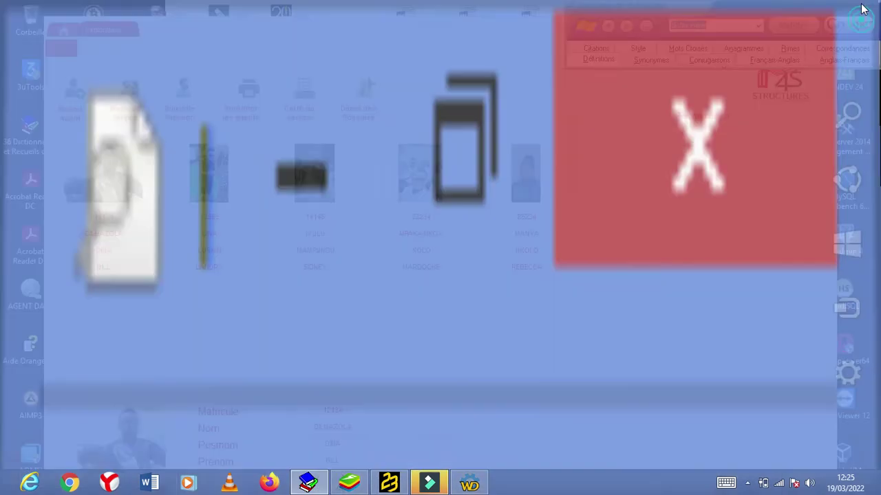
Step: Search 'sid' and preview that single agent's service card with its QR code
left_click(705, 117)
type("sid")
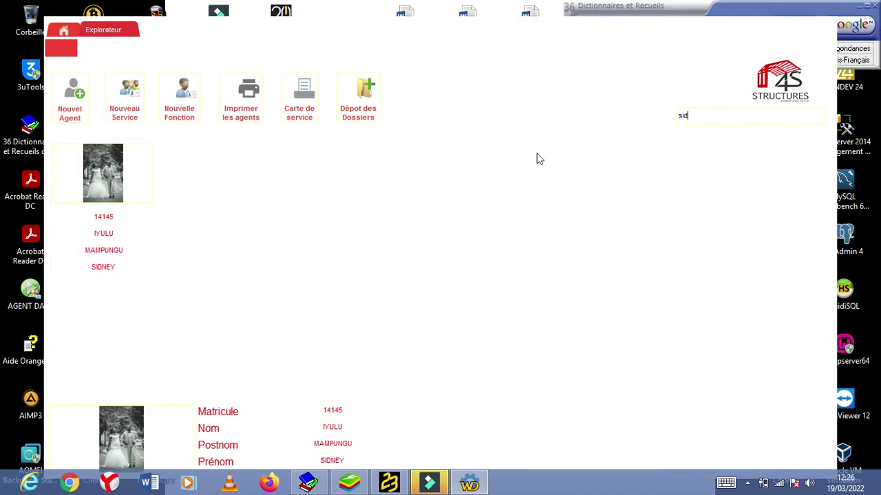
left_click(299, 108)
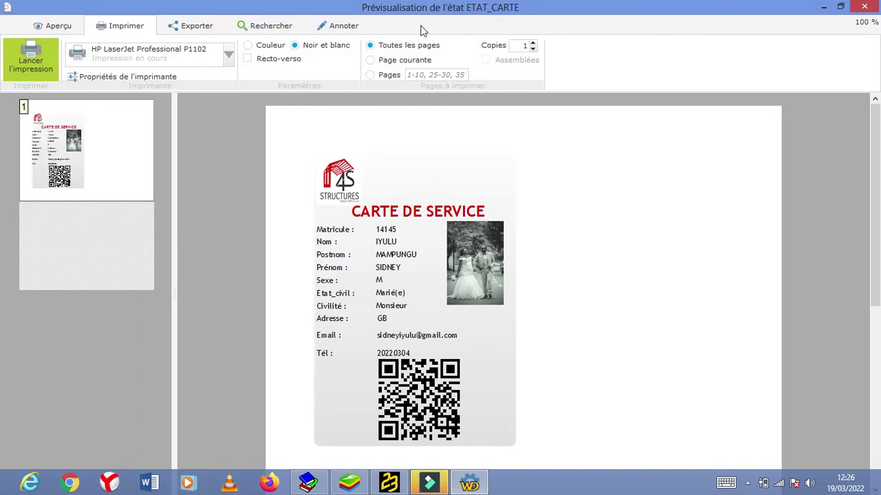
left_click(866, 7)
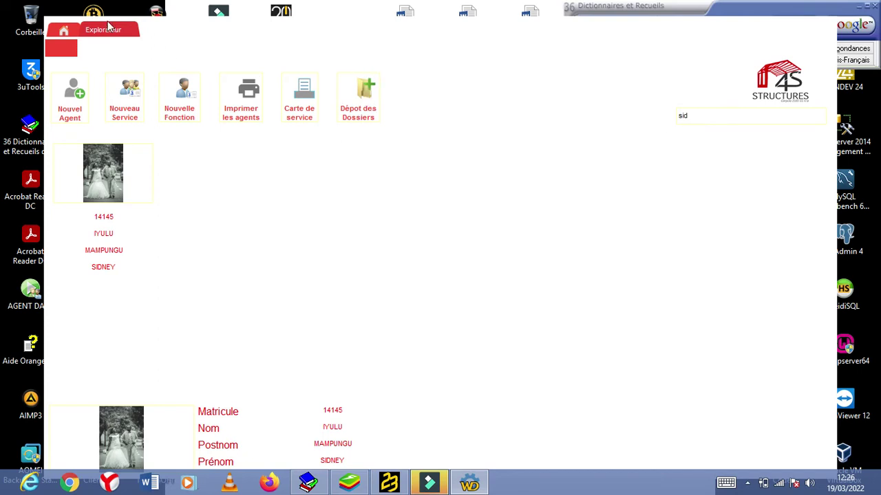
left_click(130, 32)
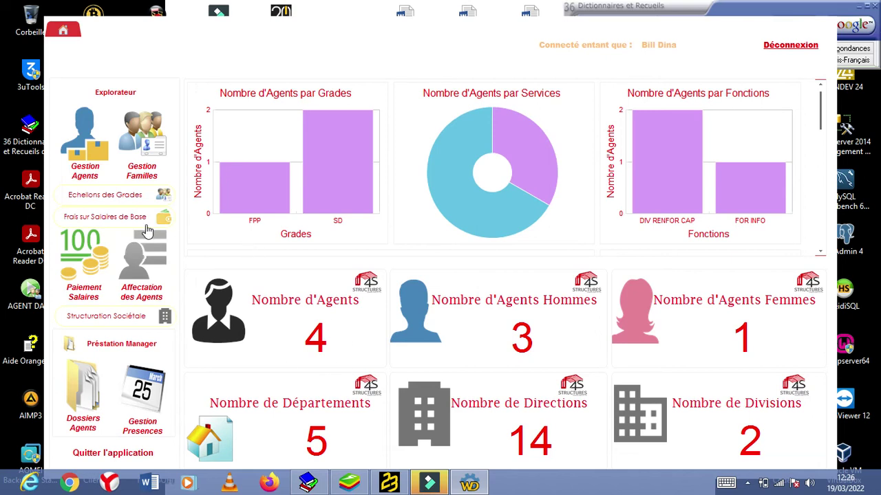
left_click(143, 134)
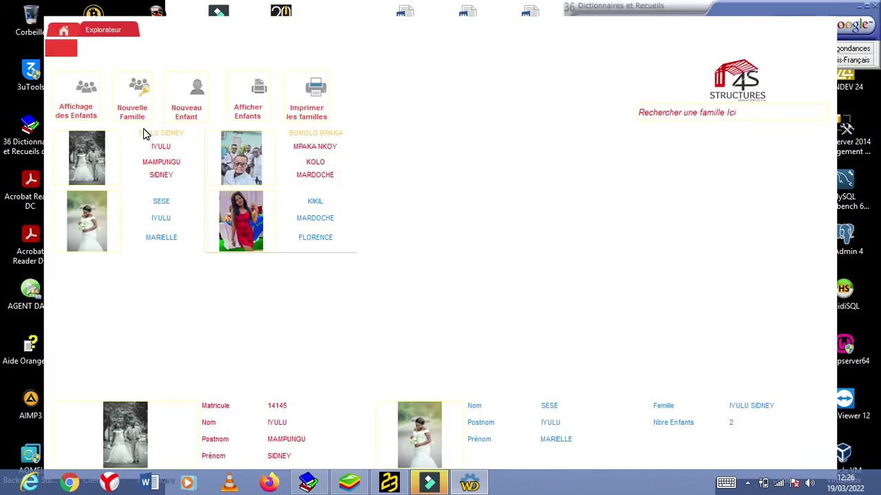
left_click(299, 193)
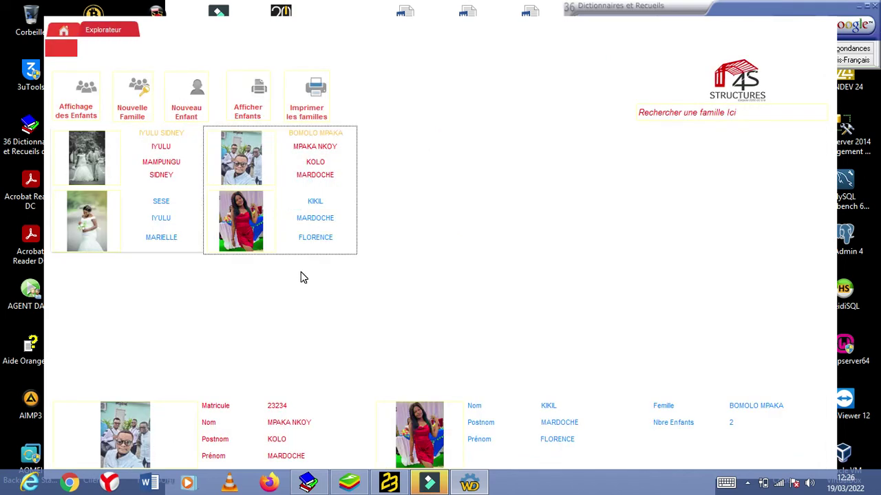
left_click(143, 197)
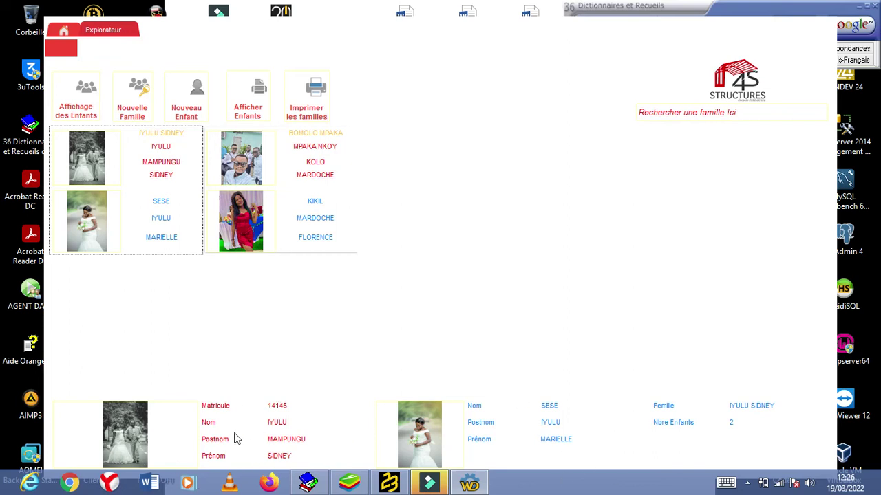
left_click(295, 172)
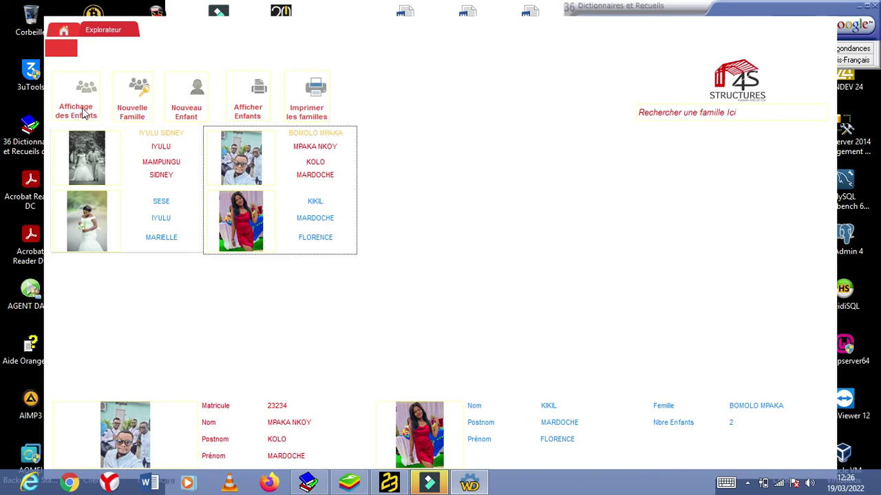
left_click(150, 191)
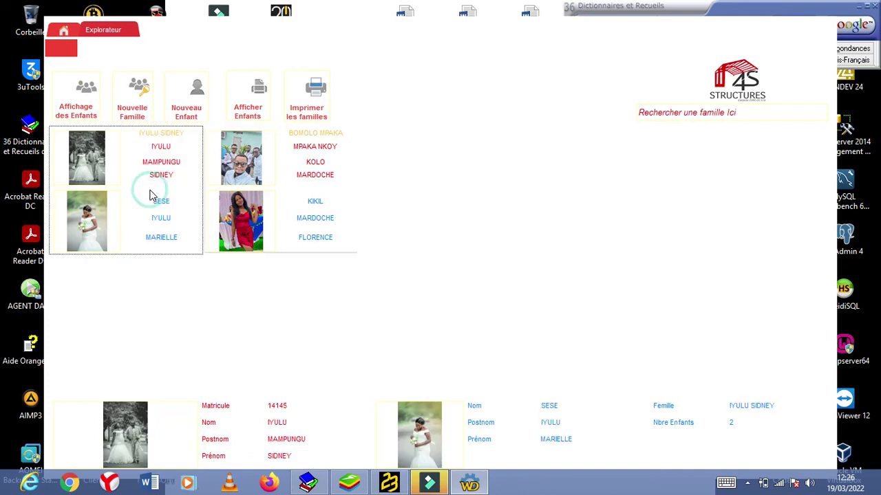
left_click(83, 103)
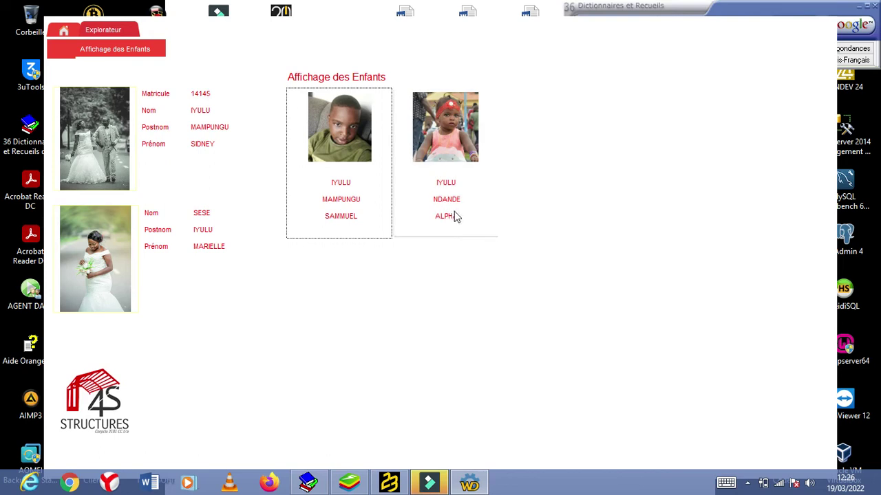
left_click(158, 51)
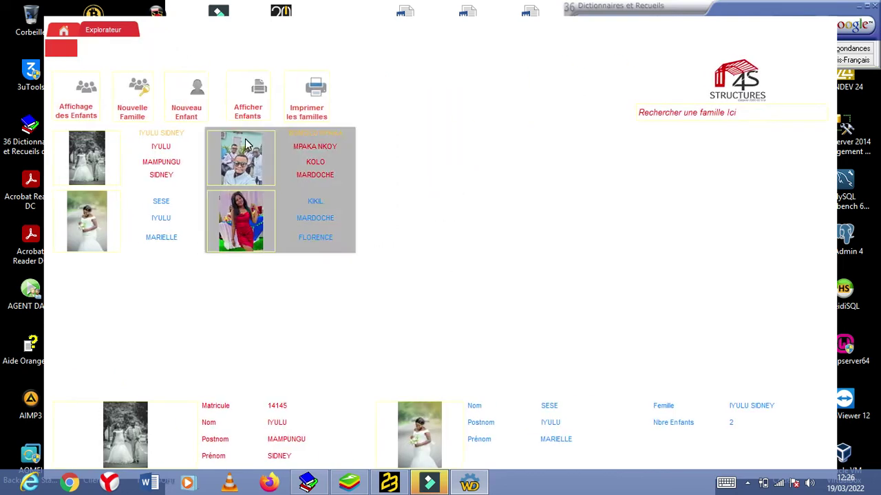
left_click(245, 142)
left_click(76, 87)
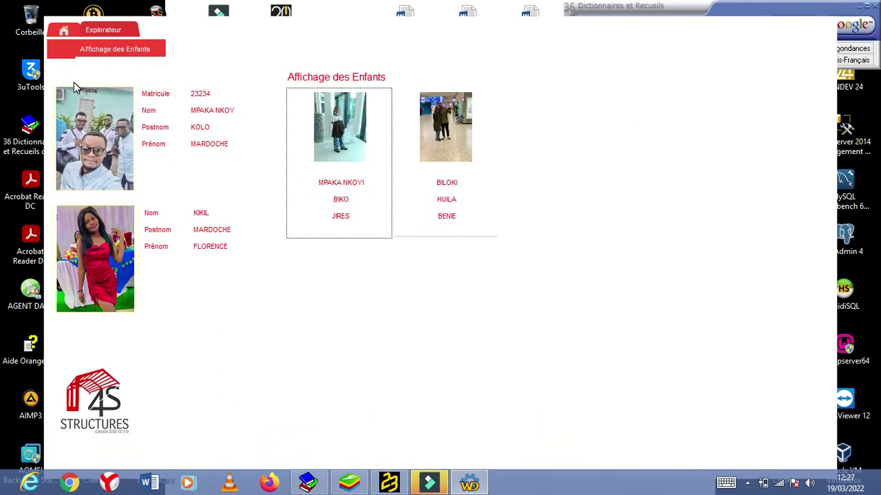
left_click(456, 158)
left_click(361, 142)
left_click(159, 50)
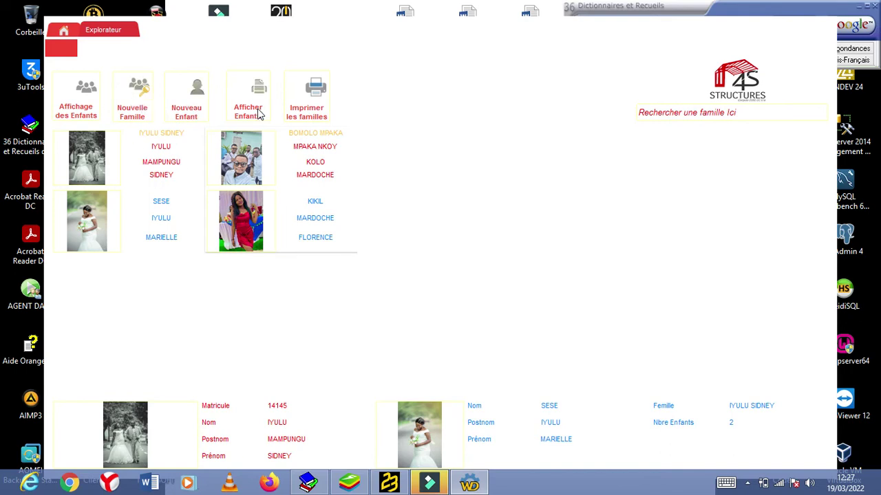
left_click(300, 148)
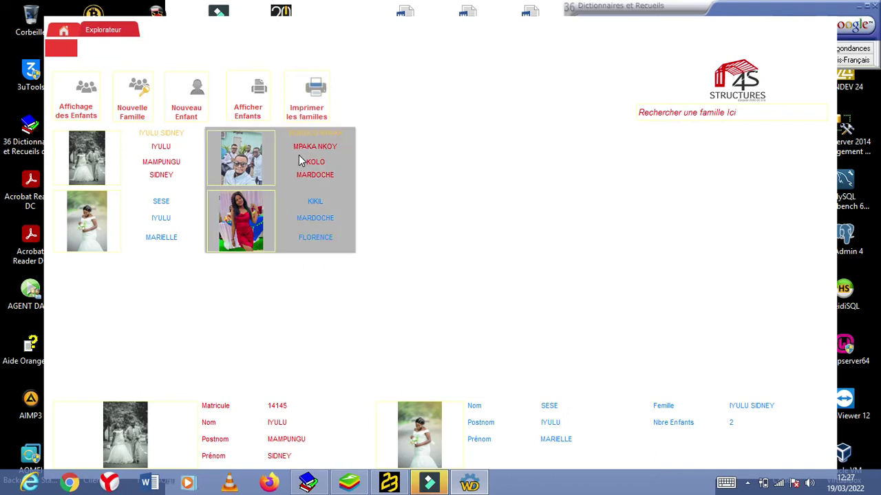
left_click(316, 95)
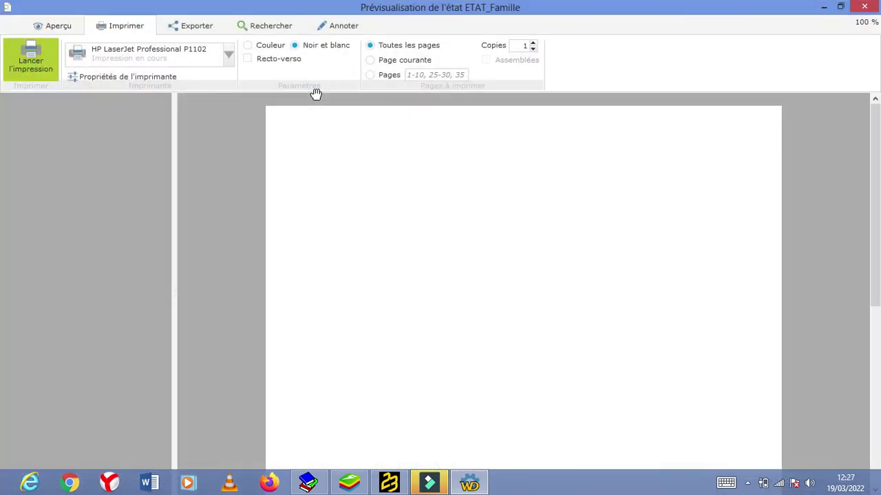
mouse_move(876, 161)
left_mouse_down()
mouse_move(878, 311)
mouse_move(876, 166)
left_mouse_up()
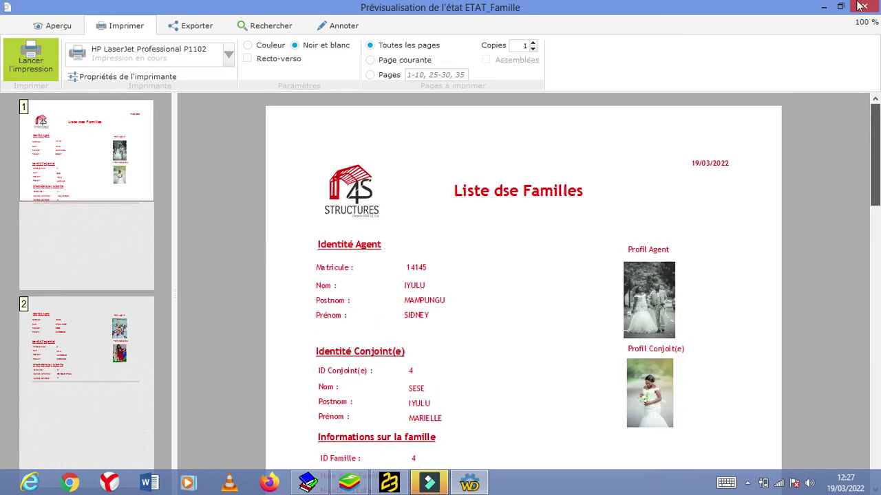
left_click(859, 8)
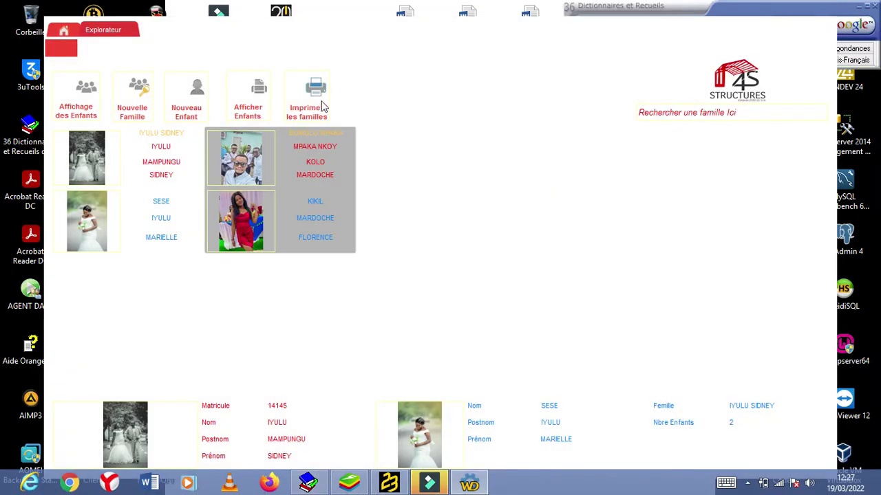
left_click(133, 31)
left_click(134, 31)
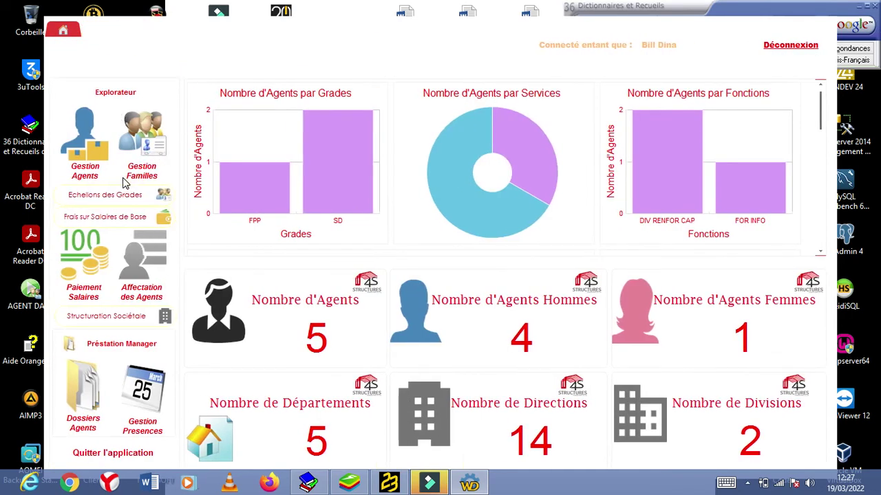
left_click(107, 200)
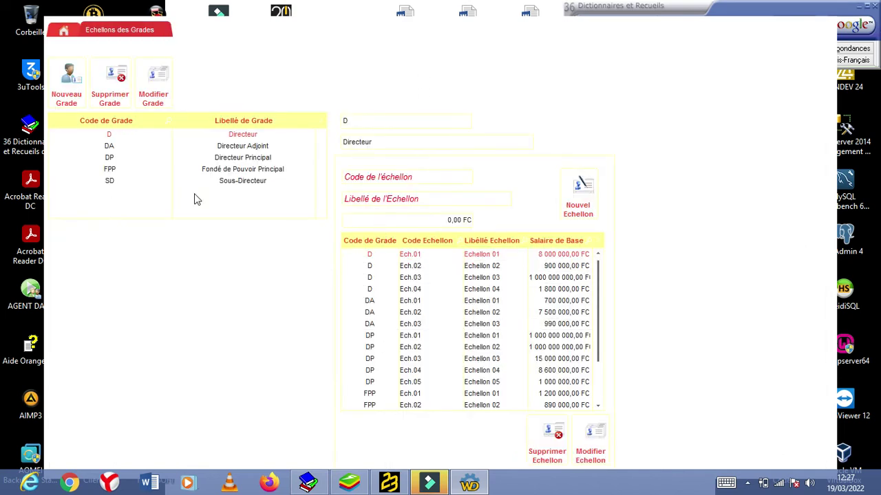
left_click(71, 92)
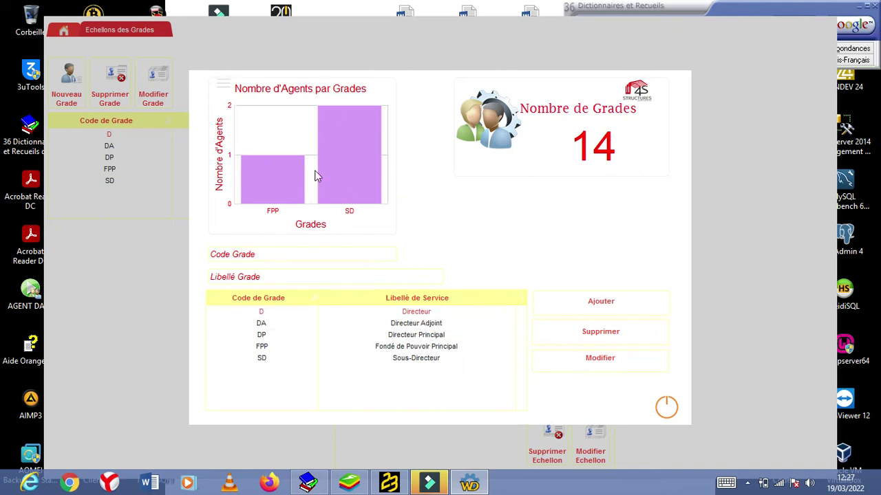
left_click(667, 407)
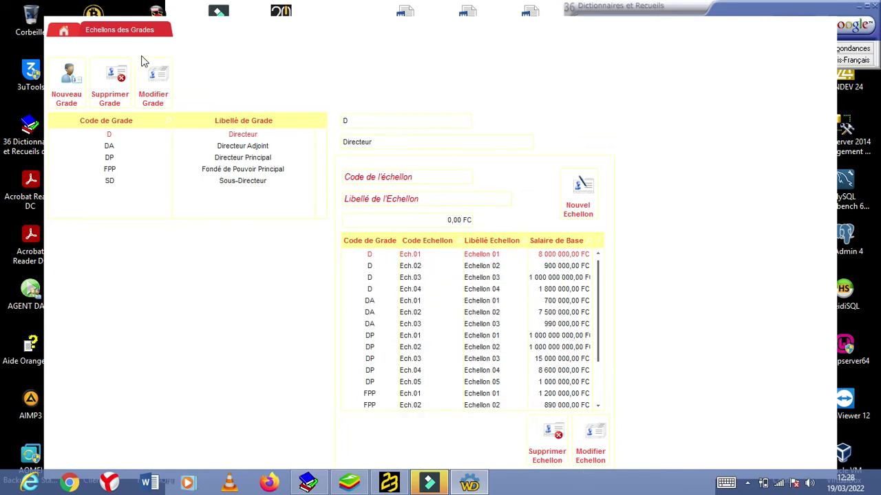
left_click(165, 30)
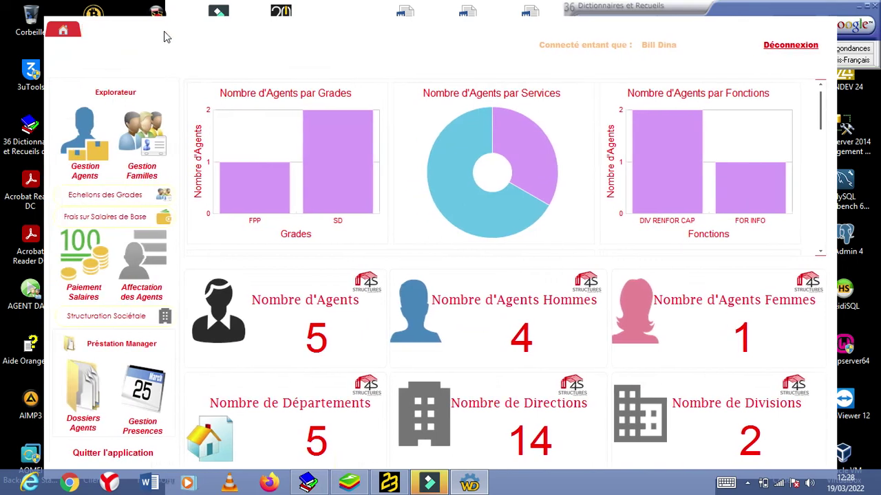
left_click(95, 219)
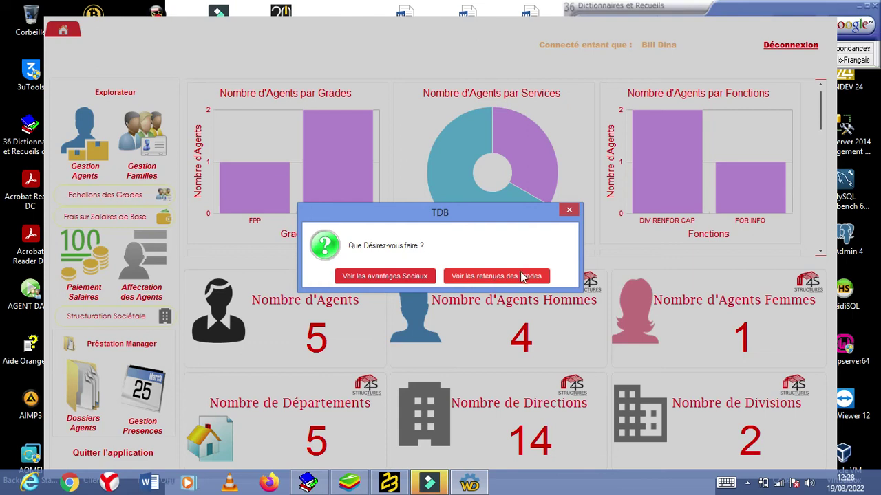
left_click(408, 278)
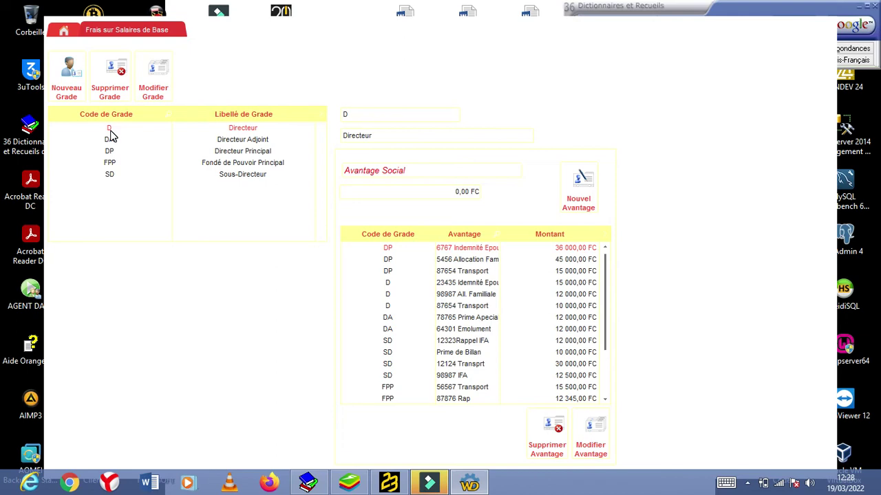
left_click(177, 32)
left_click(112, 216)
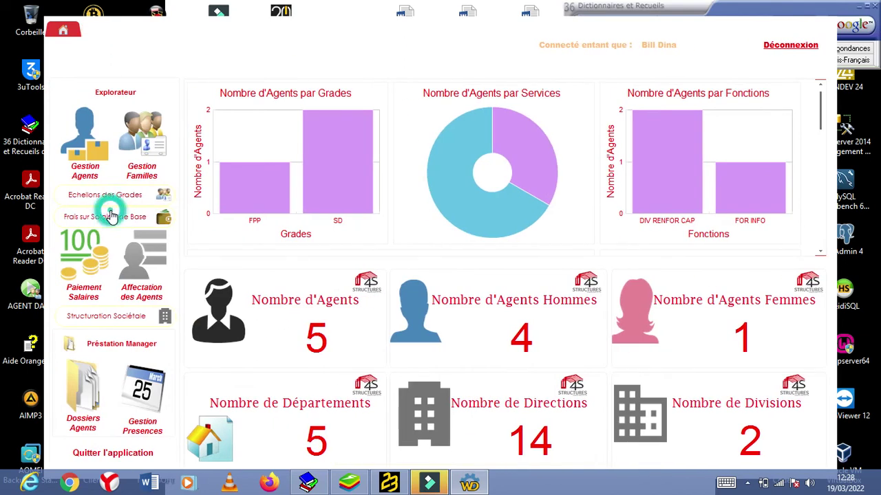
left_click(484, 276)
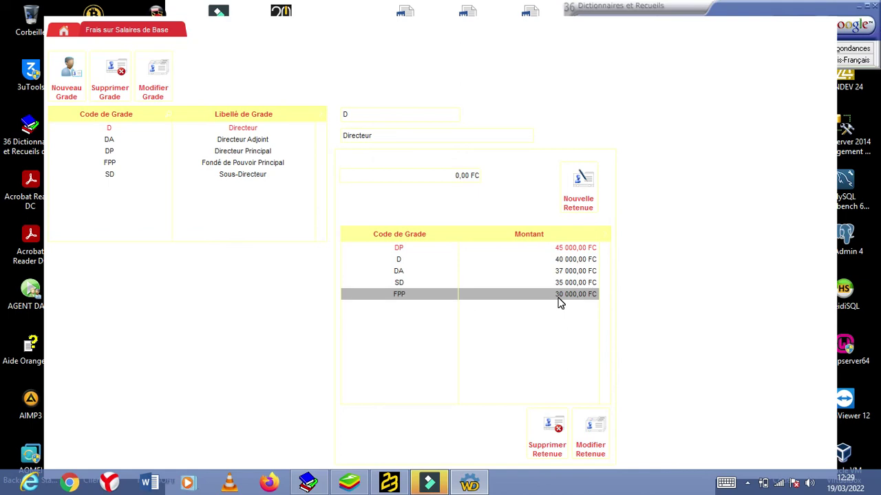
left_click(177, 30)
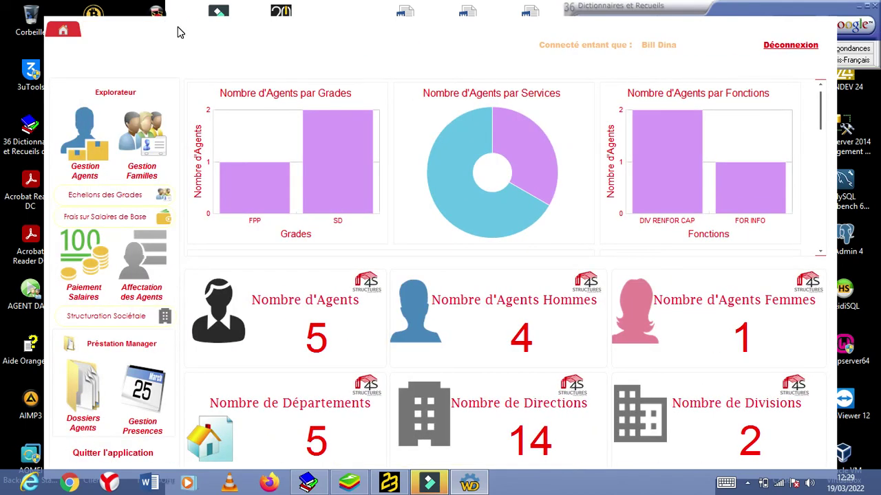
Step: Open the Affectation des Agents page and the assignment form for agent 14145
left_click(147, 265)
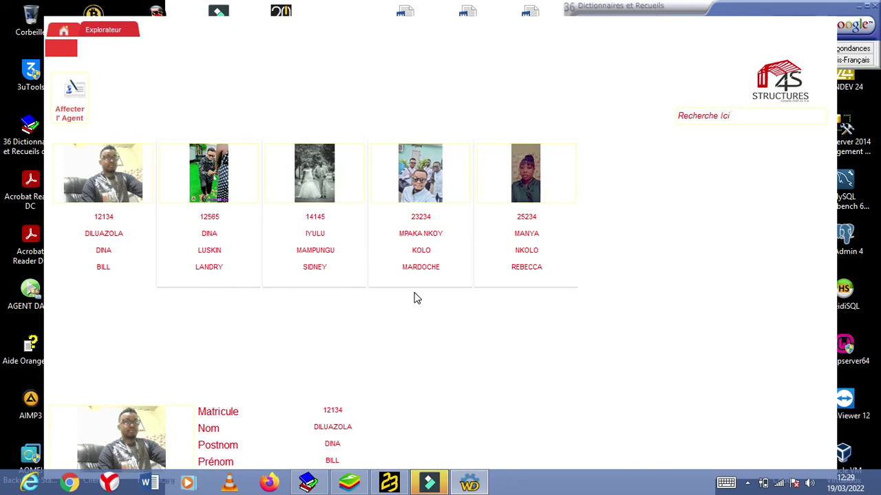
left_click(327, 216)
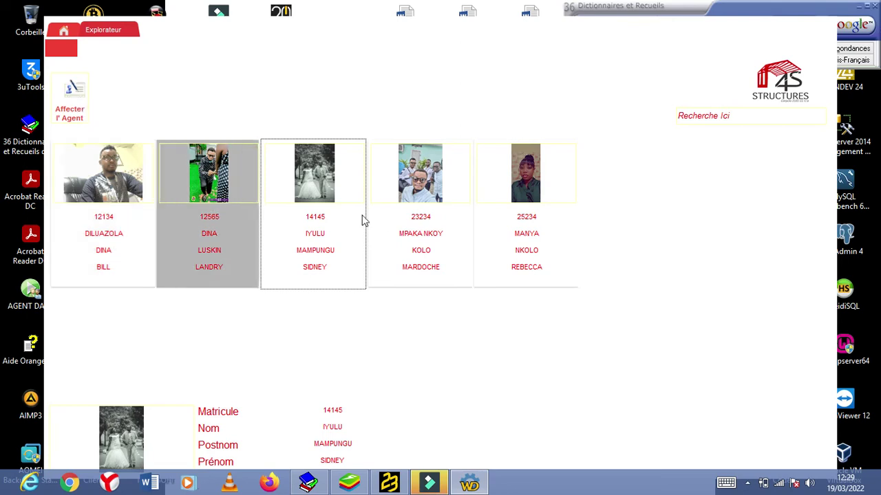
double_click(316, 216)
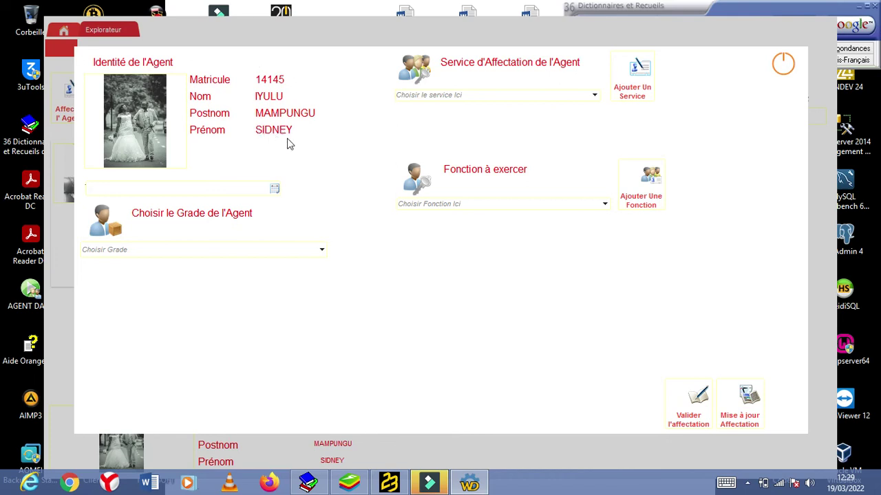
Step: Choose service FORMATION DES FORMATEURS (division DIV-RENFOR CAP) for the agent
left_click(477, 96)
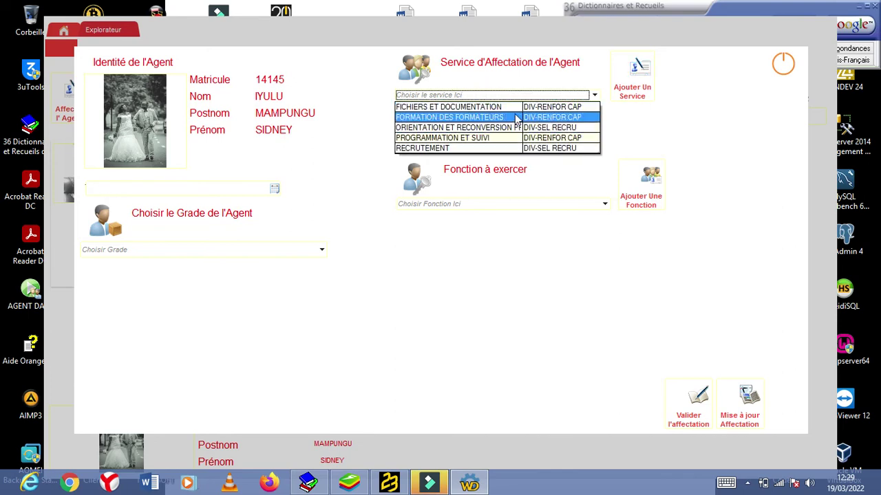
left_click(747, 483)
left_click(747, 483)
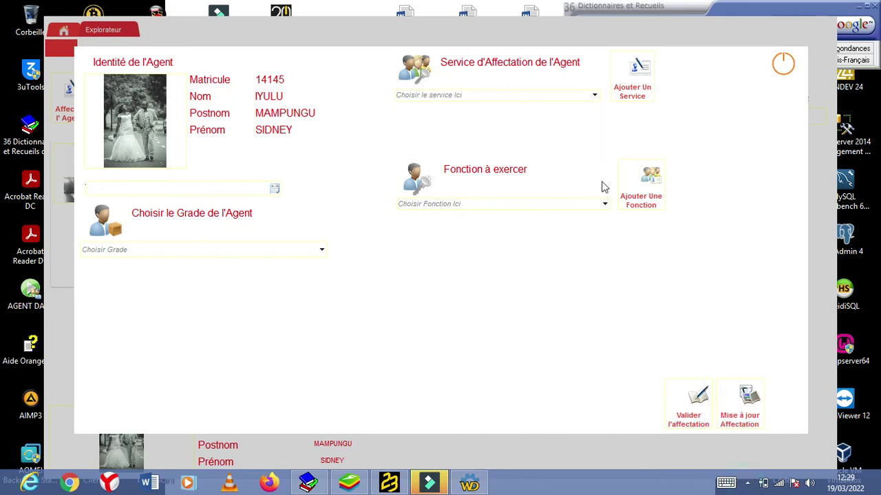
left_click(563, 95)
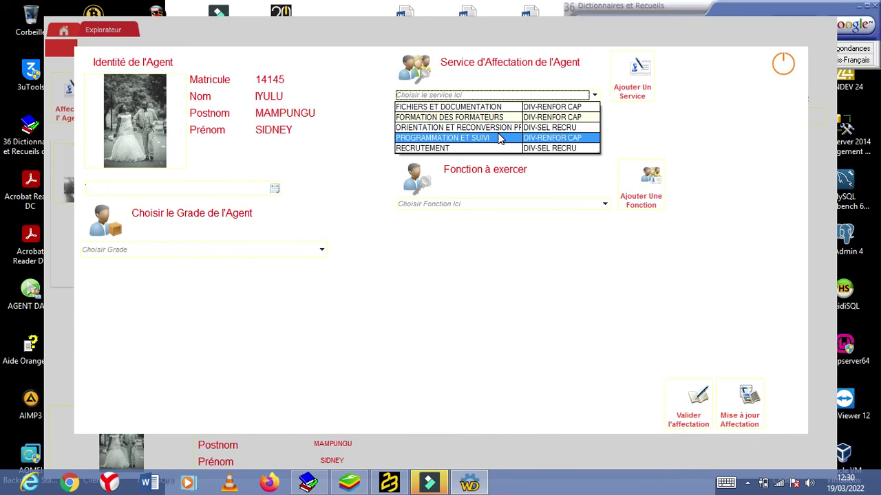
left_click(529, 116)
left_click_drag(528, 116, 536, 117)
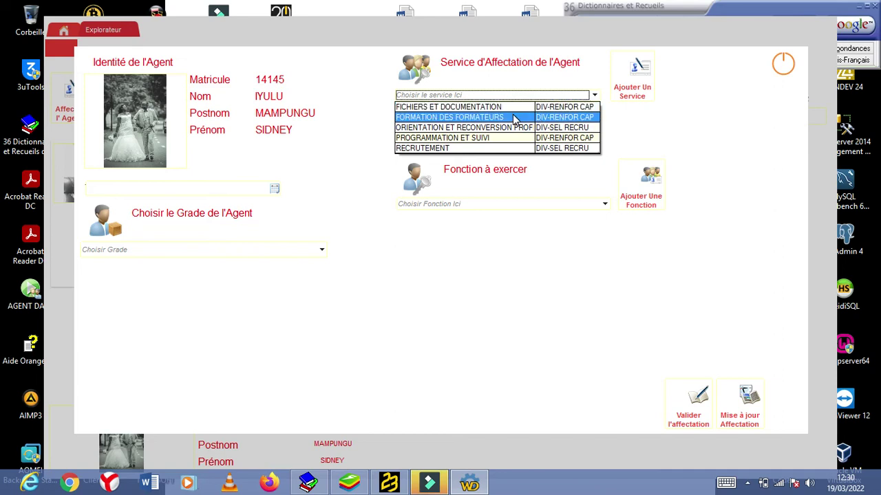
left_click(512, 118)
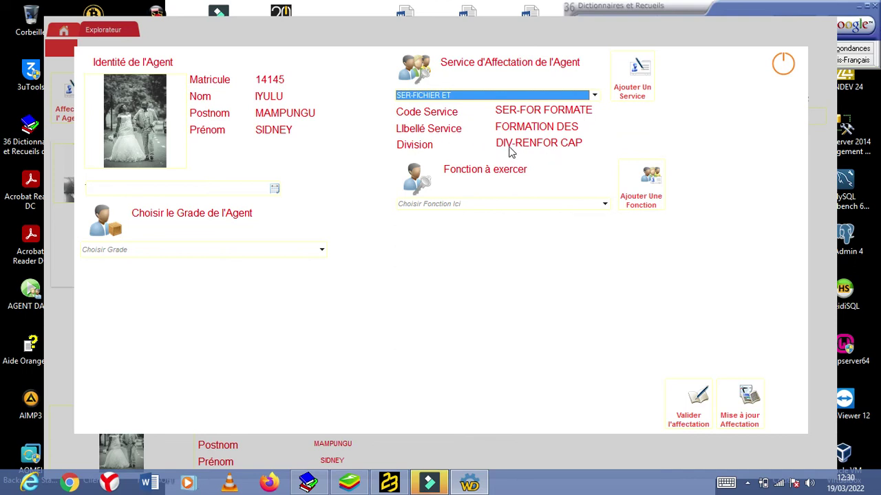
Step: Set the function to CHEF SERV RECRU and the assignment date to 19/03/2022
left_click(582, 204)
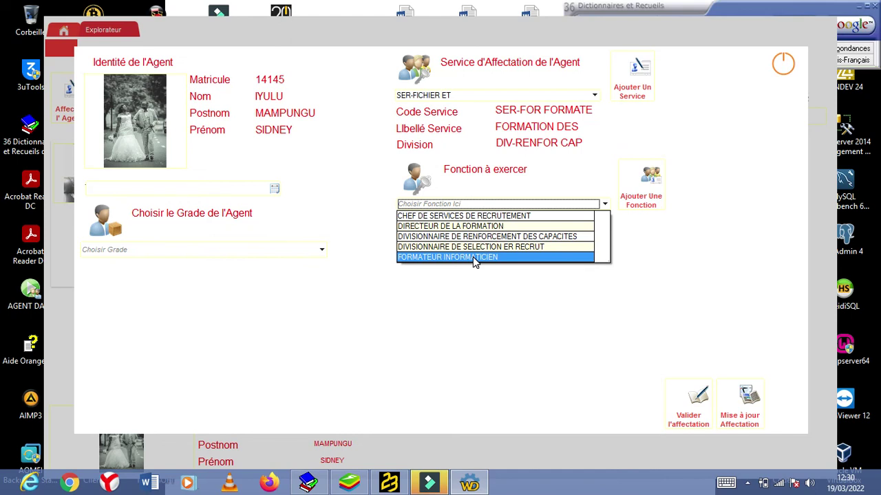
left_click(496, 217)
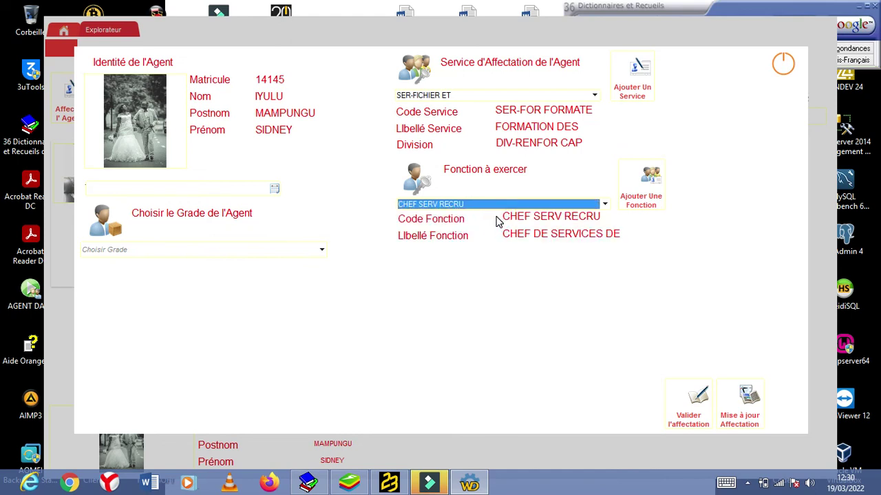
left_click(274, 190)
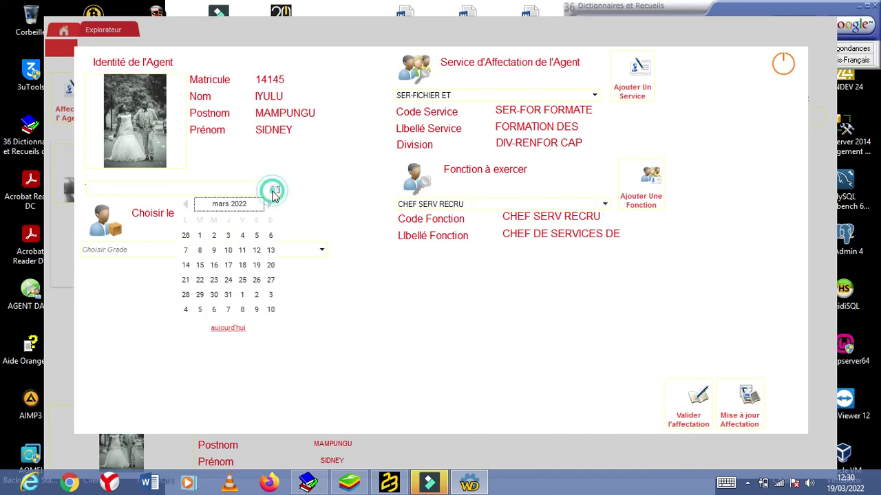
left_click(242, 269)
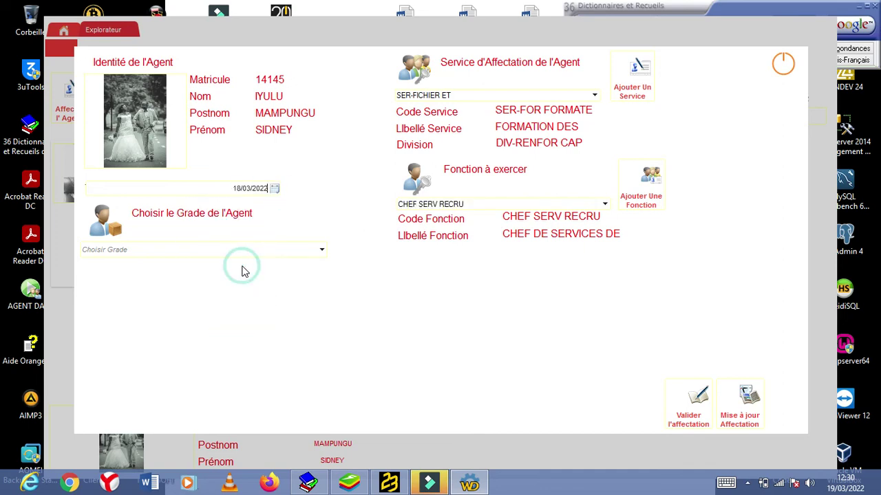
left_click(273, 188)
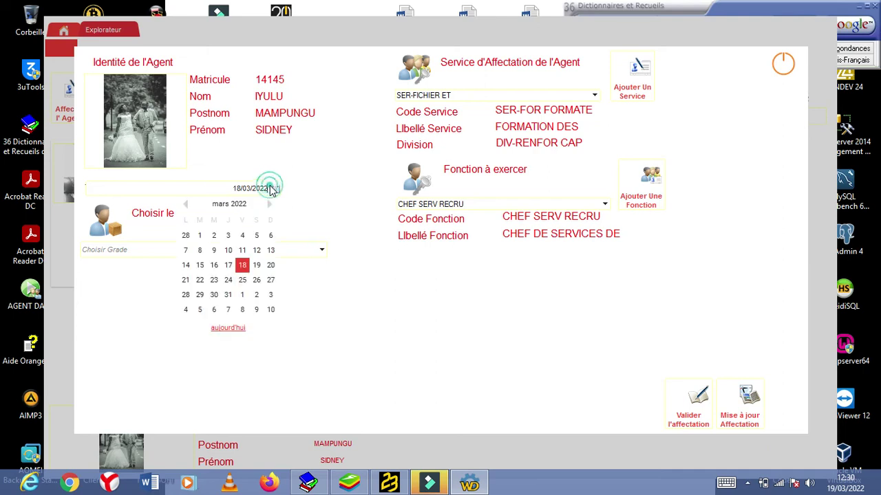
left_click(256, 265)
left_click(297, 253)
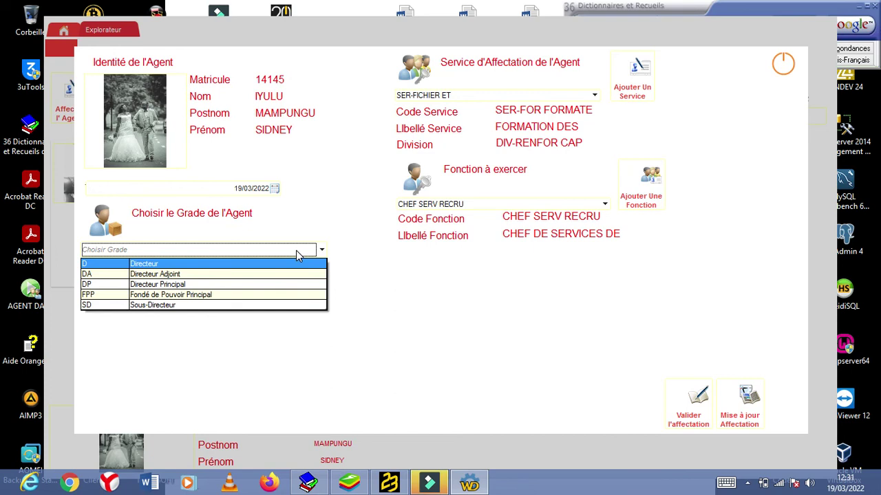
Step: Assign grade SD (Sous-Directeur) and echelon Ech.01 at 120 000,00 FC, after comparing Ech.02–Ech.04
left_click(140, 307)
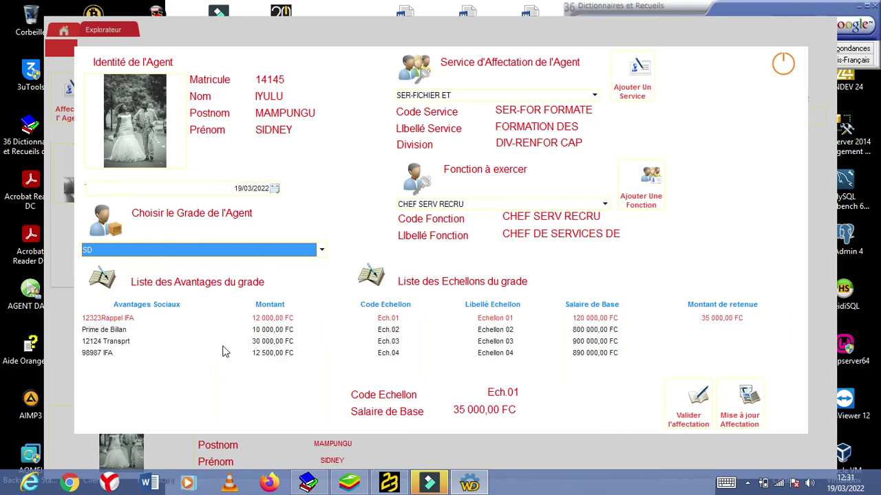
left_click(508, 320)
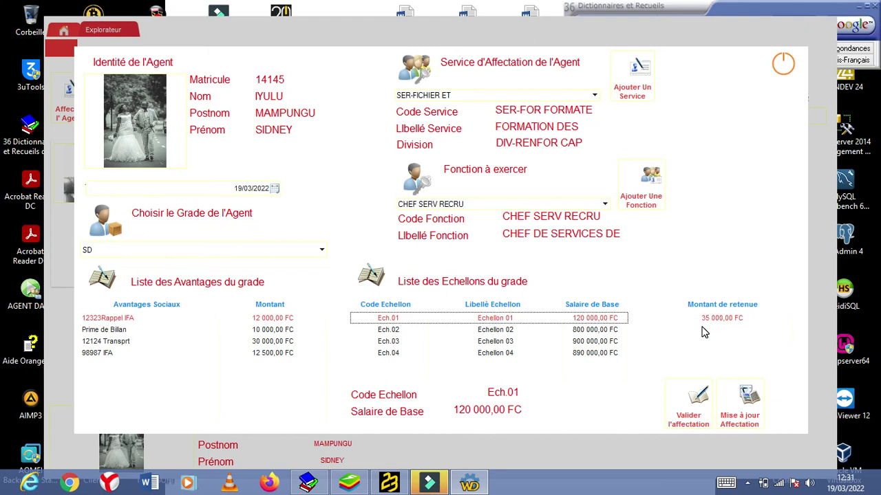
left_click(549, 330)
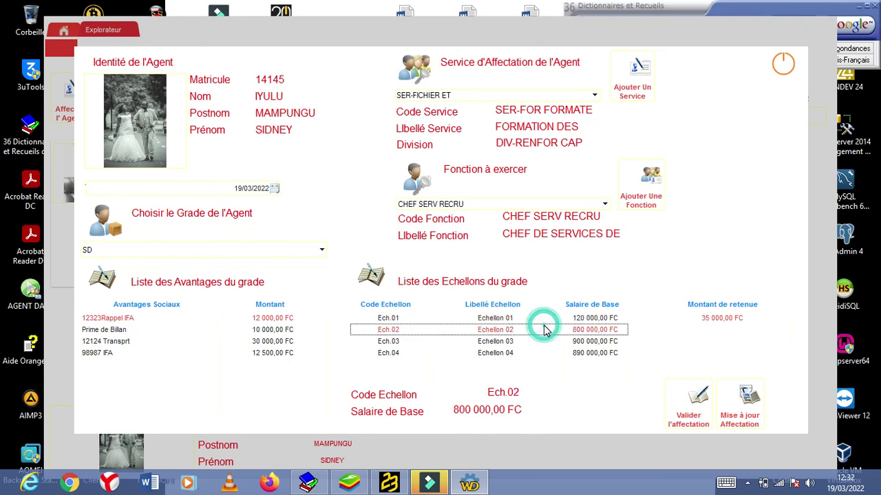
left_click(537, 341)
left_click(530, 353)
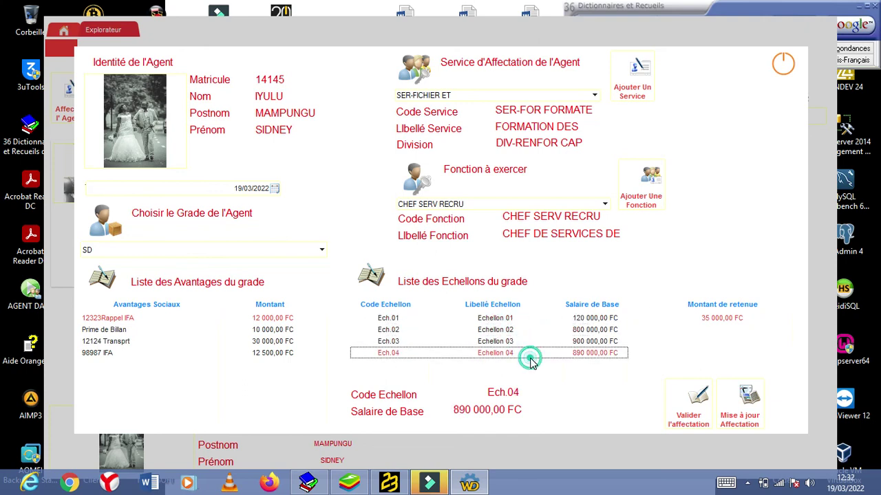
left_click(517, 318)
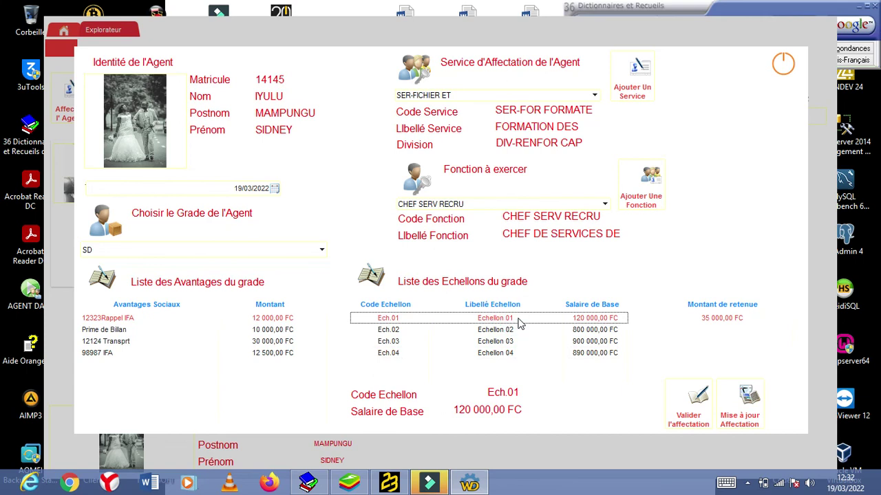
Step: Validate and confirm agent 14145's assignment, then return to the dashboard
left_click(690, 417)
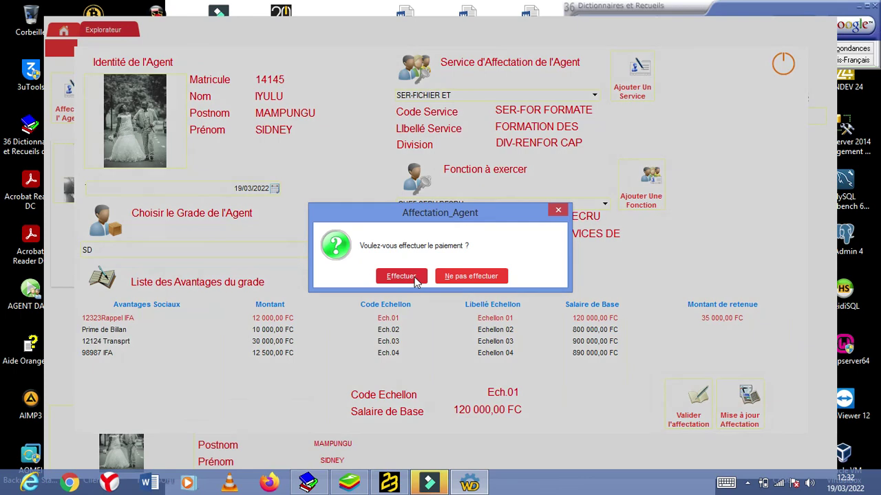
left_click(402, 276)
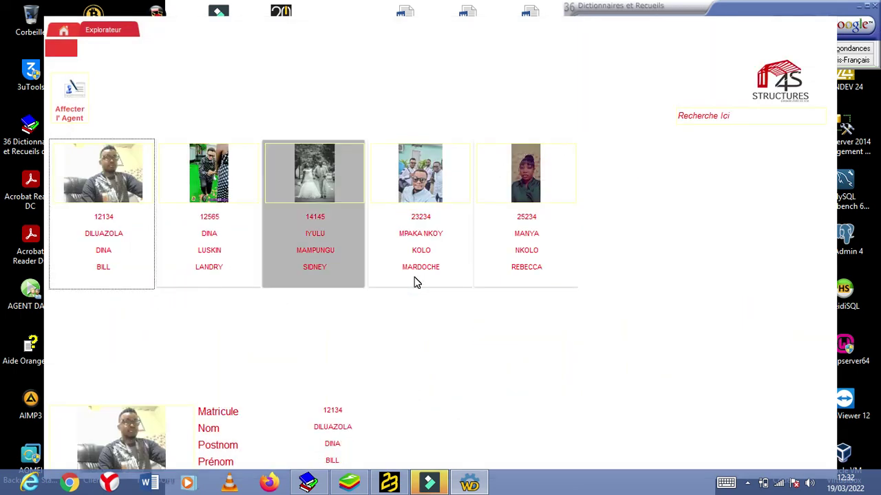
left_click(131, 31)
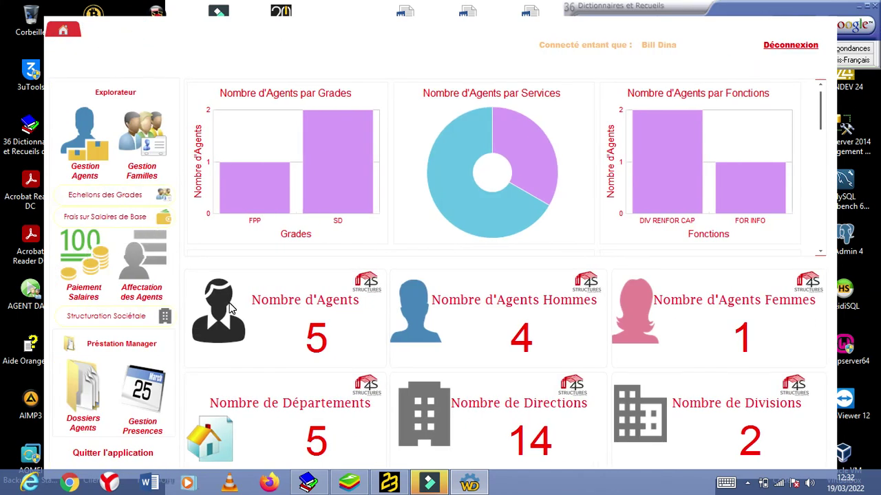
Step: Bring up the Paiement Salaires search window, after briefly revisiting the agent assignment page
left_click(72, 247)
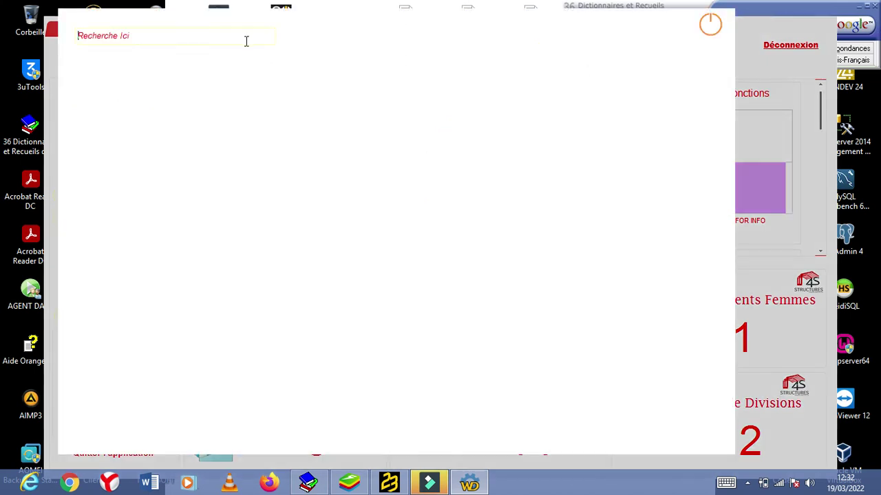
left_click(212, 36)
left_click(711, 24)
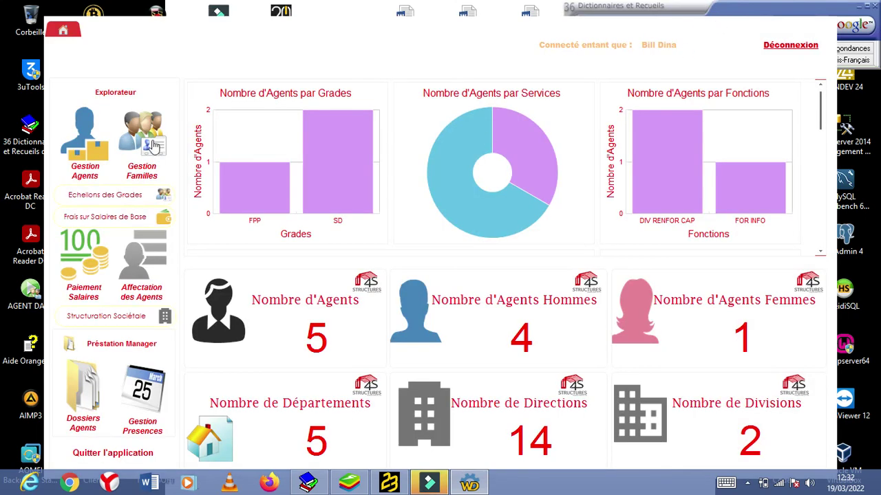
left_click(144, 252)
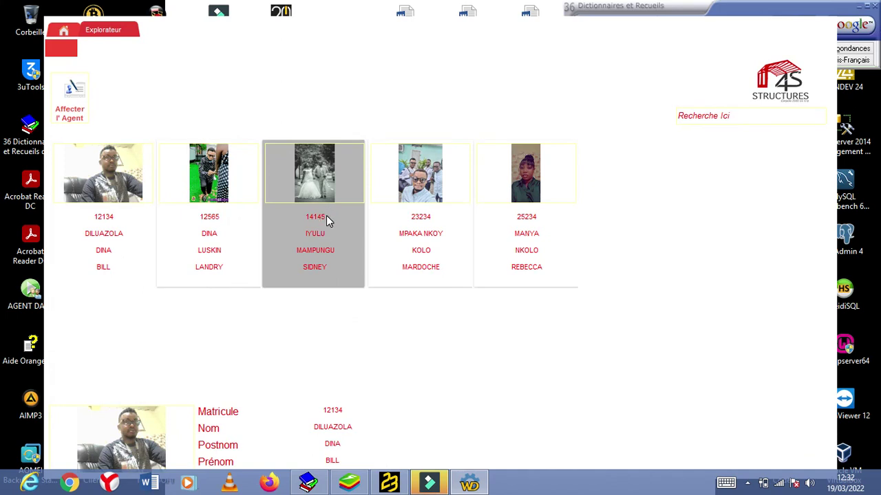
left_click(131, 34)
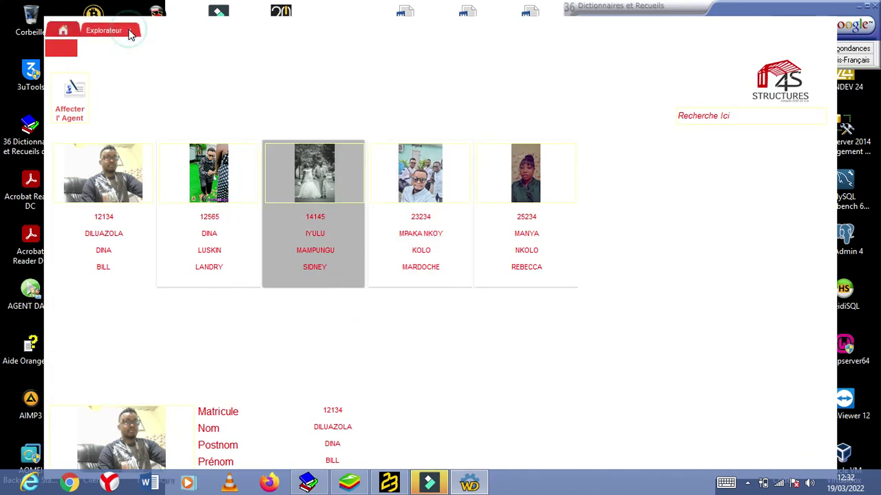
left_click(81, 255)
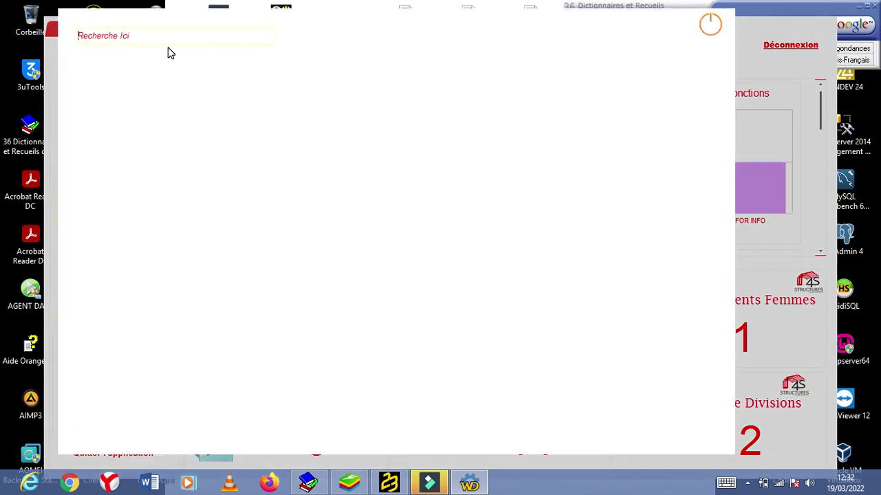
left_click(165, 40)
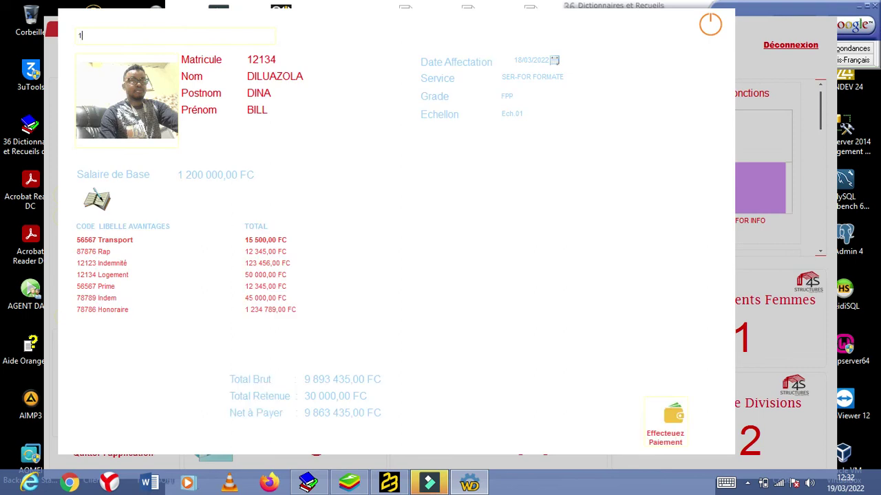
type("4145")
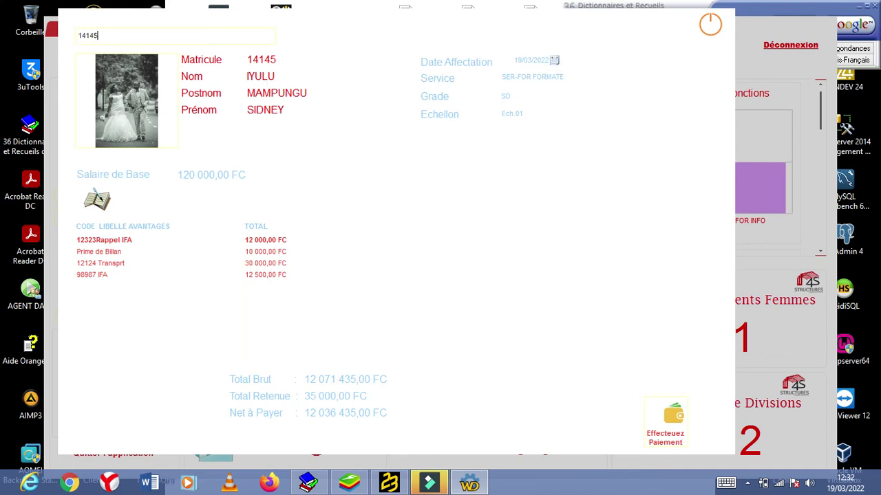
left_click(749, 484)
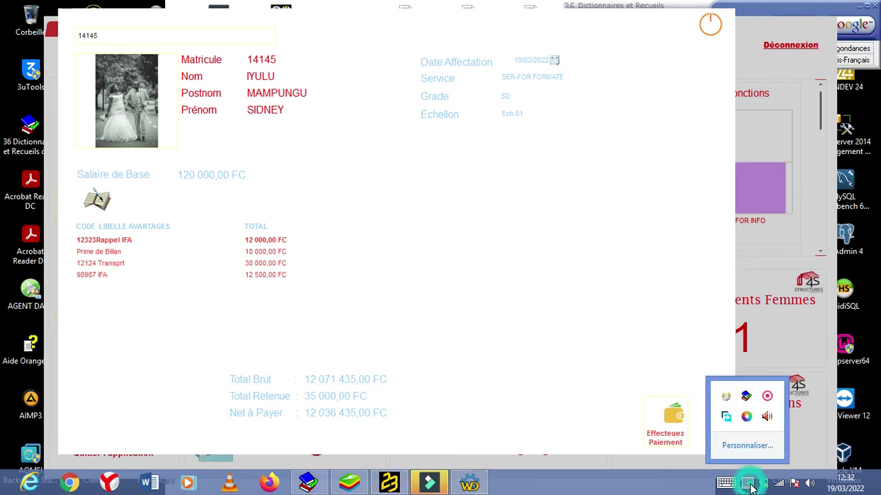
right_click(767, 403)
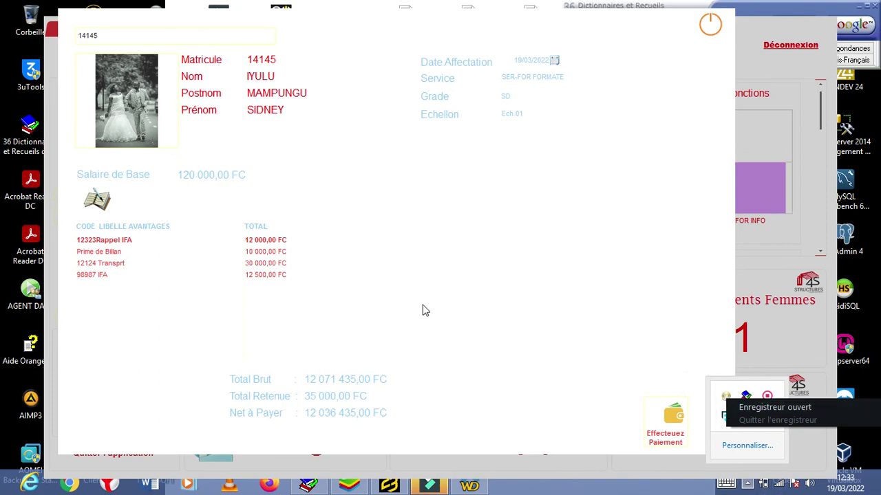
Step: Decline the incoming WhatsApp Business call in BlueStacks and minimize the emulator back to the payslip
left_click(349, 486)
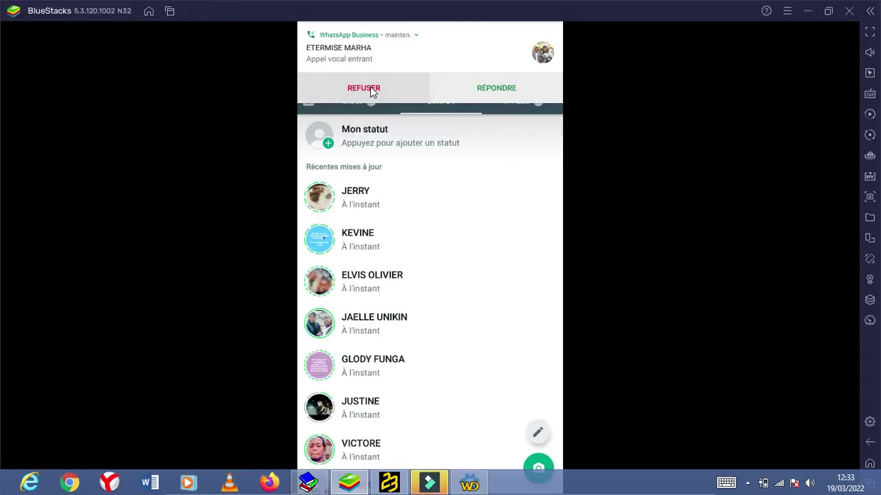
left_click(370, 88)
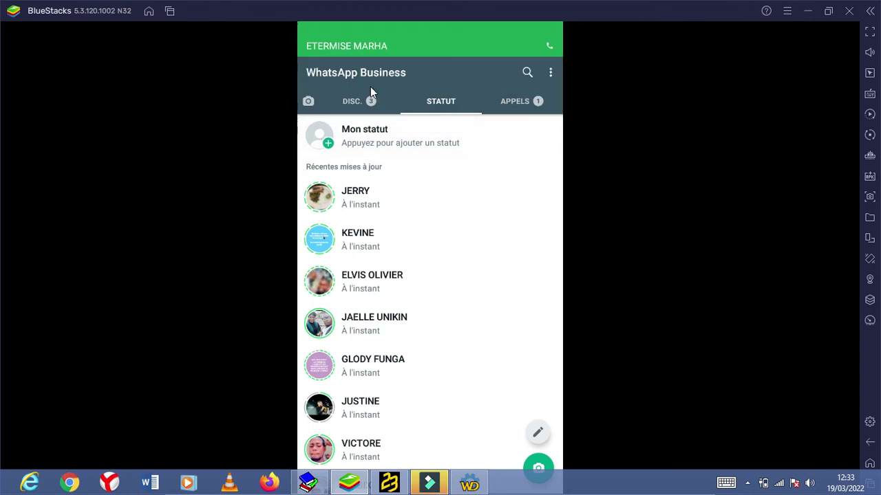
left_click(808, 11)
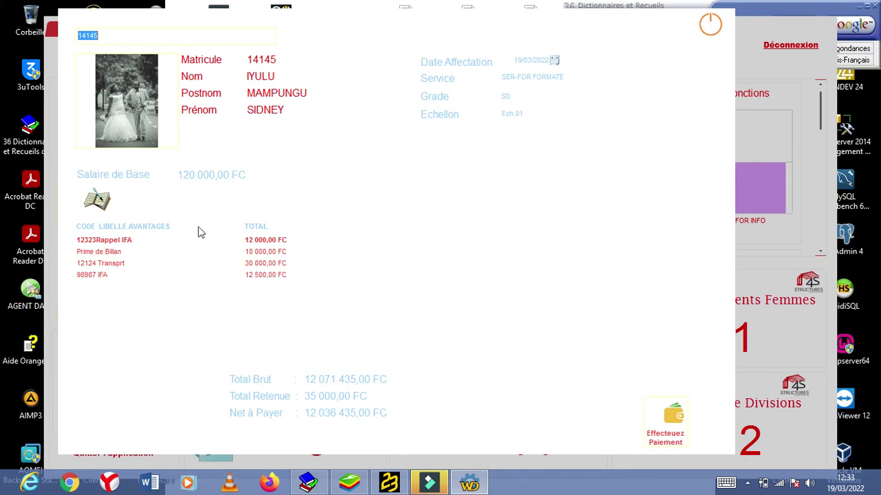
left_click(146, 251)
left_click(747, 483)
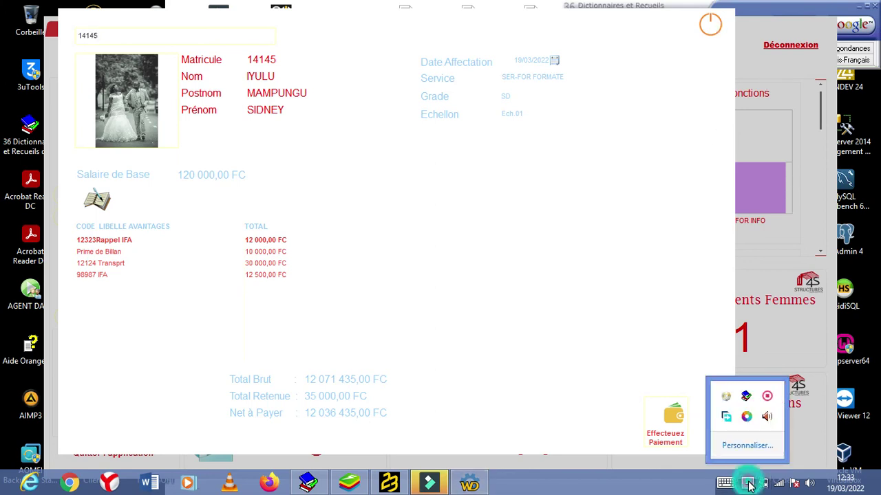
right_click(766, 399)
left_click(767, 406)
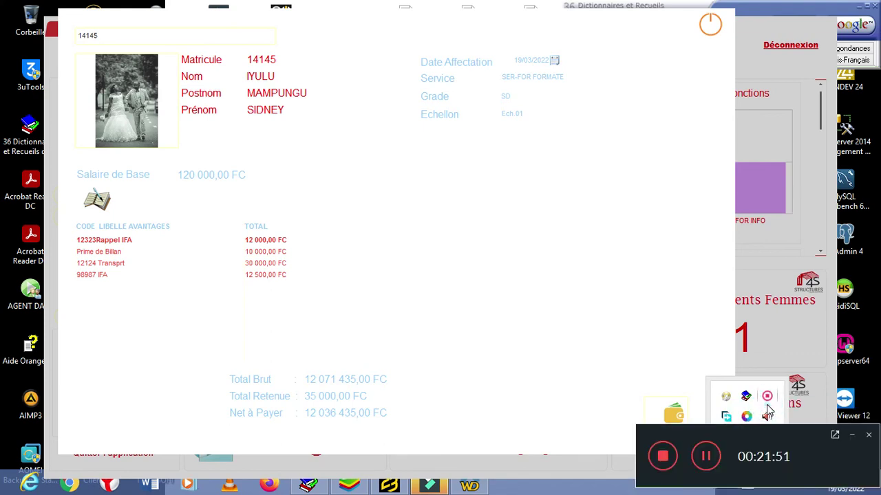